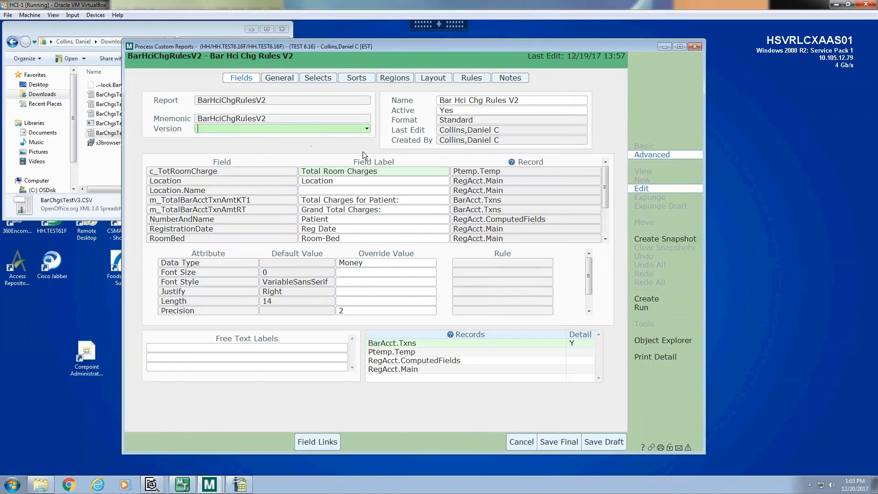
Close the BarHciChgRulesV2 report and confirm leaving it.
click(370, 130)
key(Escape)
key(Escape)
click(406, 279)
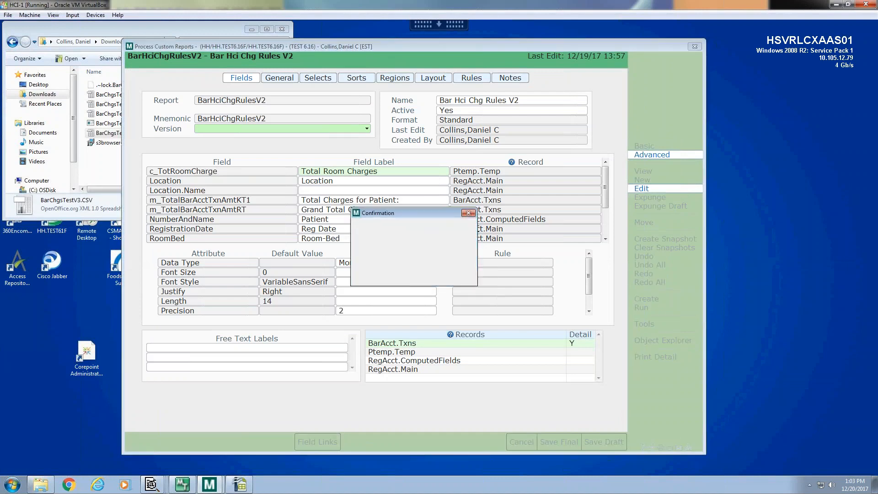
Look up reports beginning with BarHci and open BarHciChargesTips for editing.
text(barHci)
key(Return)
key(Up)
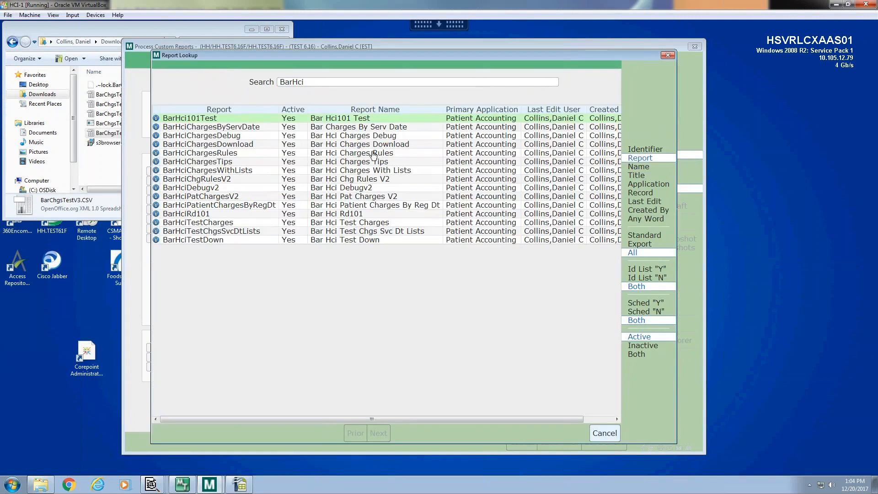
click(227, 165)
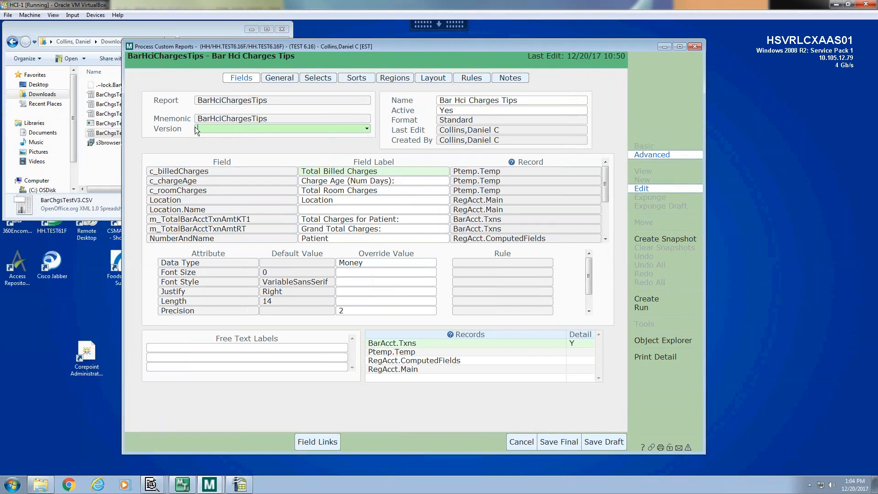
Examine the list of saved versions for the BarHciChargesTips report.
click(368, 129)
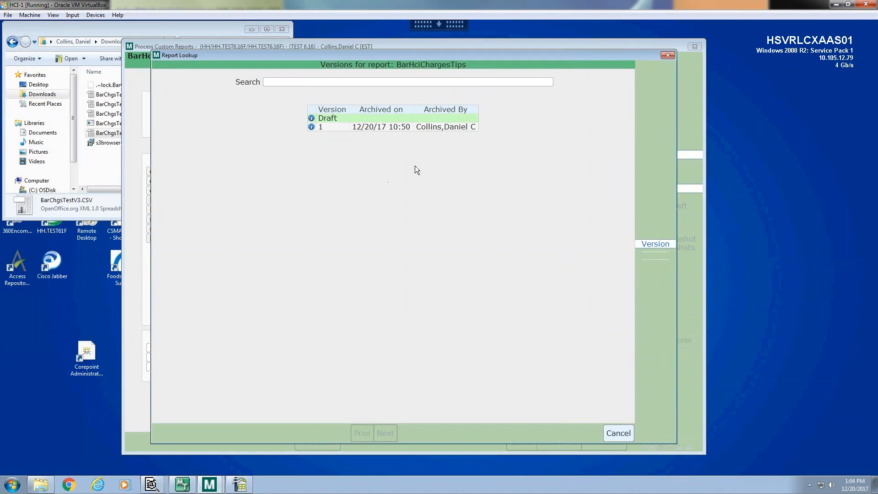
key(Escape)
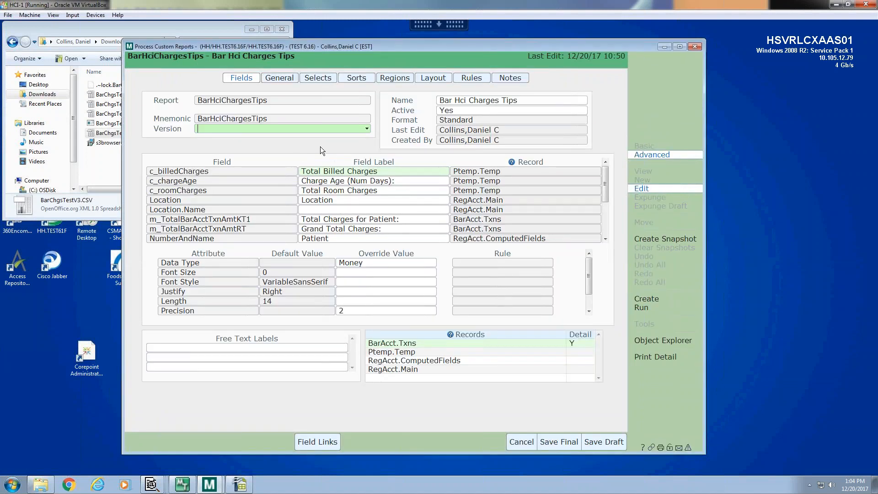
click(368, 132)
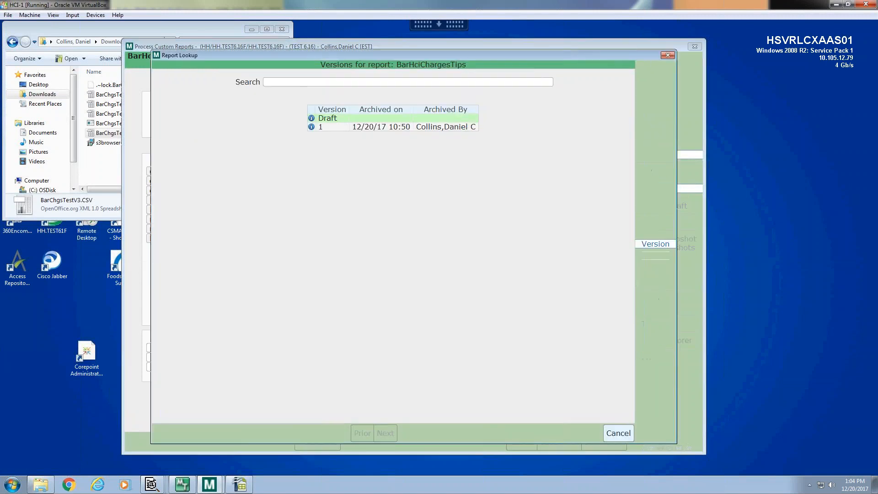
key(Escape)
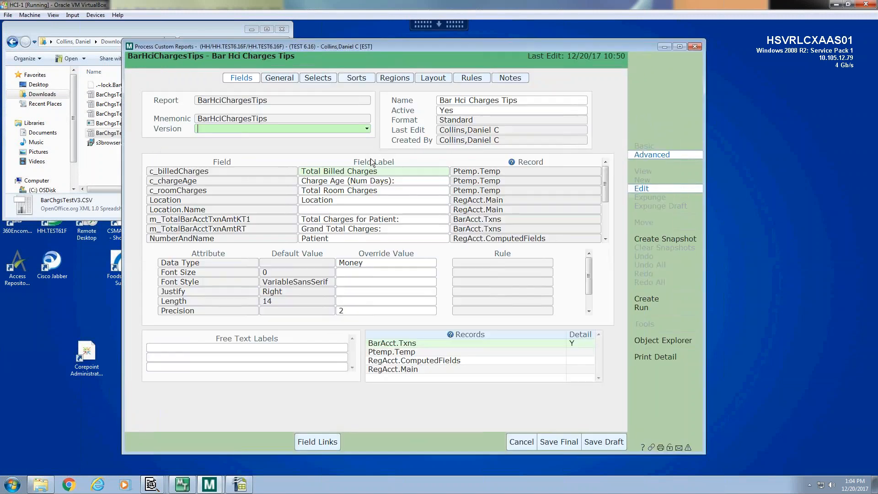
Load the Draft version of BarHciChargesTips for viewing, and close it without saving.
click(368, 130)
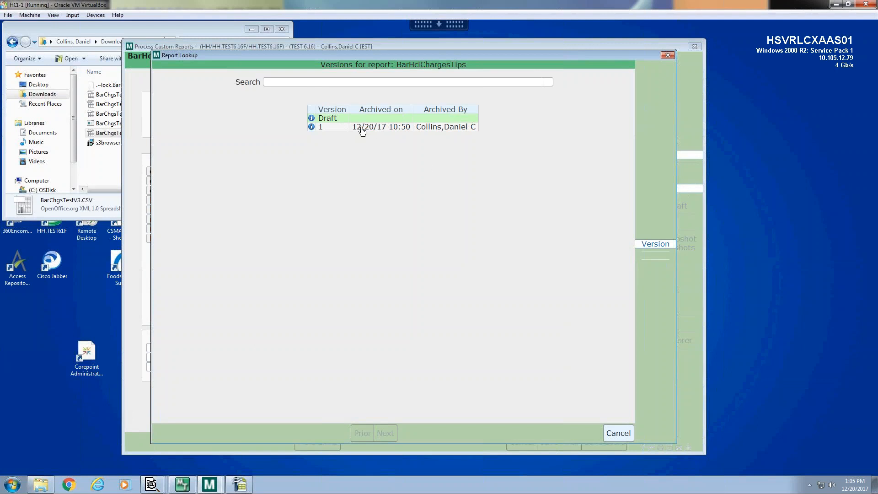
double_click(329, 119)
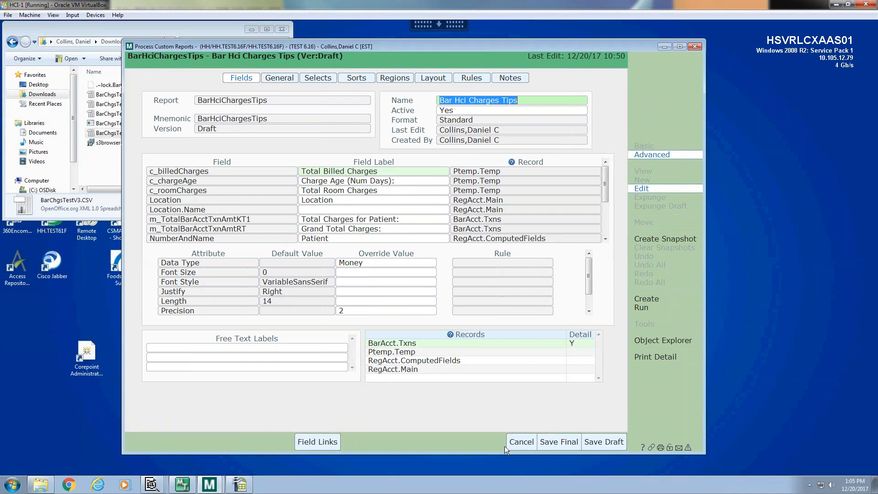
click(516, 442)
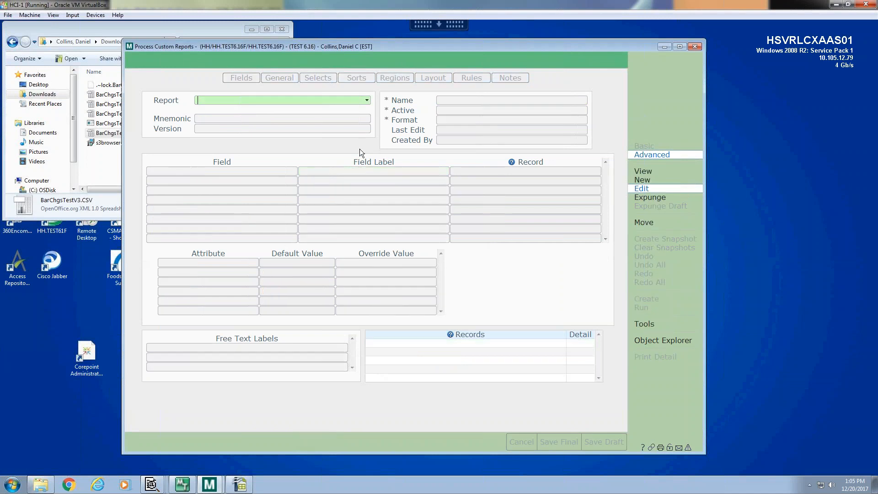
Search for BarHci by report identifier instead of name and open the current BarHciChargesTips report.
text(BarHci)
key(Return)
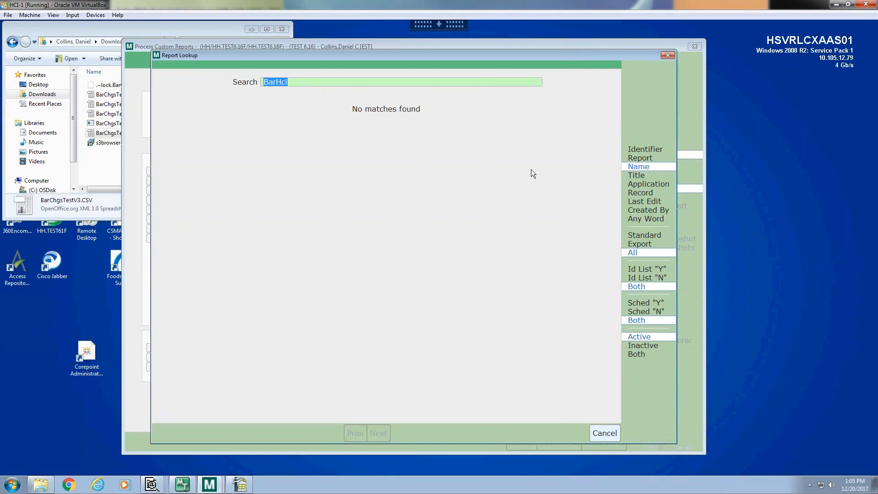
click(639, 158)
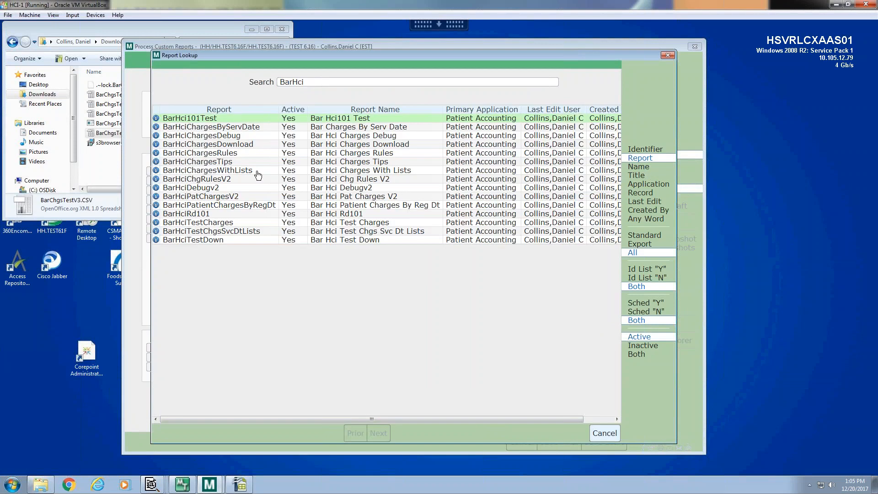
double_click(236, 162)
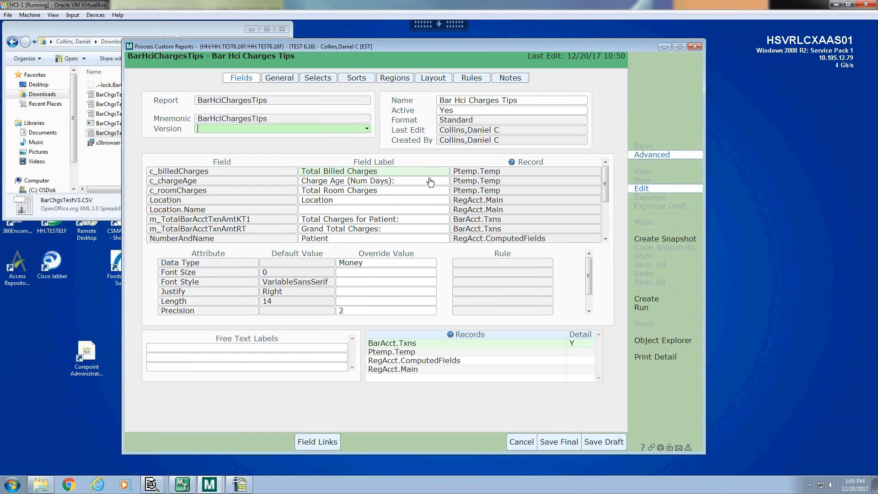
Remove the Charge Age (Num Days) label and c_chargeAge field from the KT1 layout region, and save the report as final.
click(433, 78)
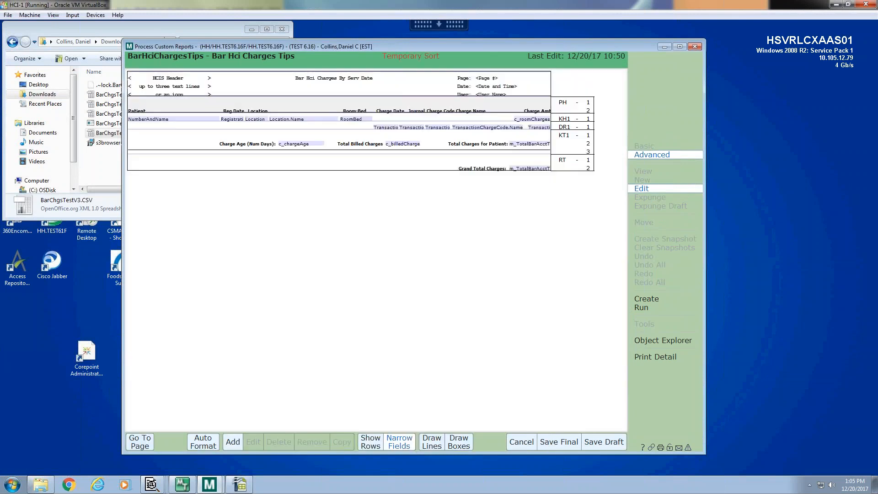
drag(412, 163, 414, 152)
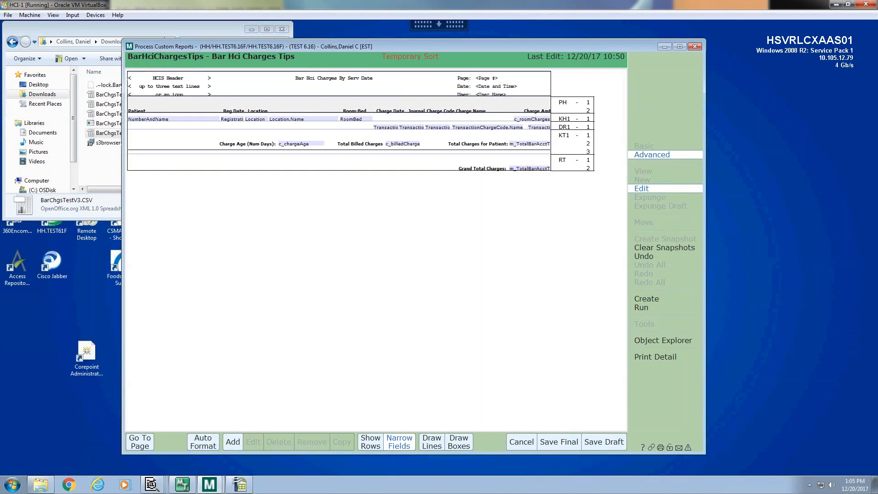
click(247, 144)
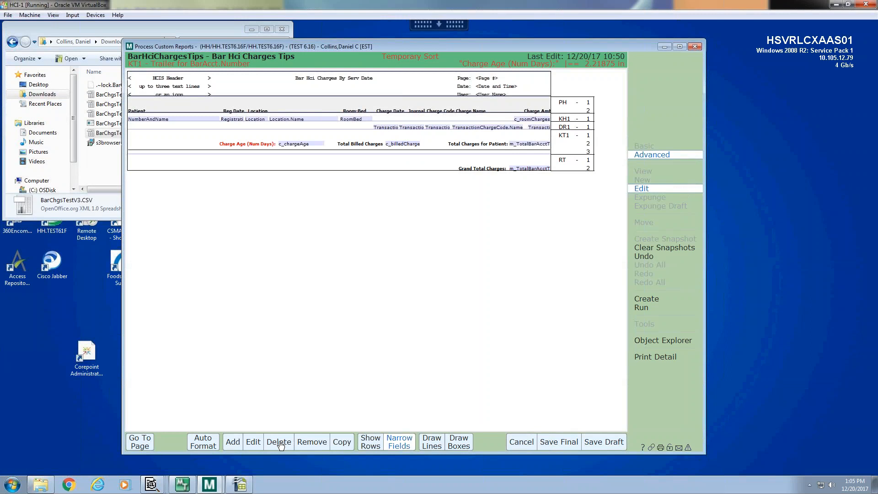
click(309, 444)
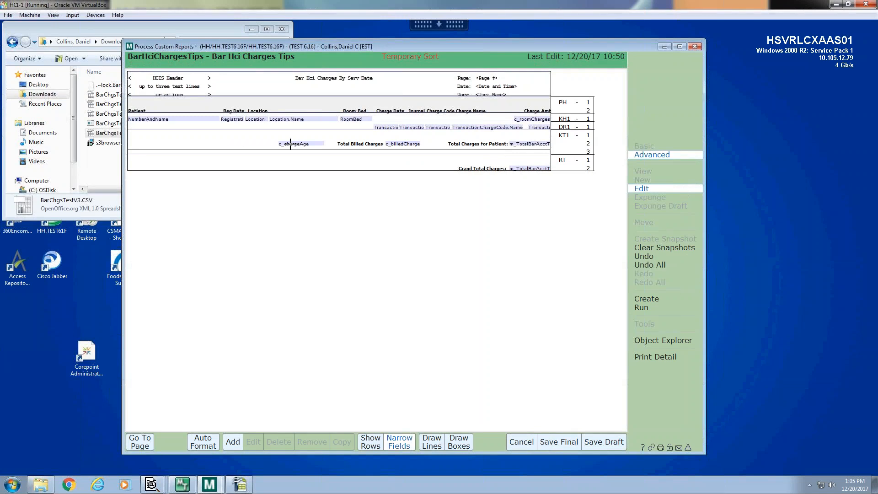
click(291, 144)
click(325, 445)
click(562, 445)
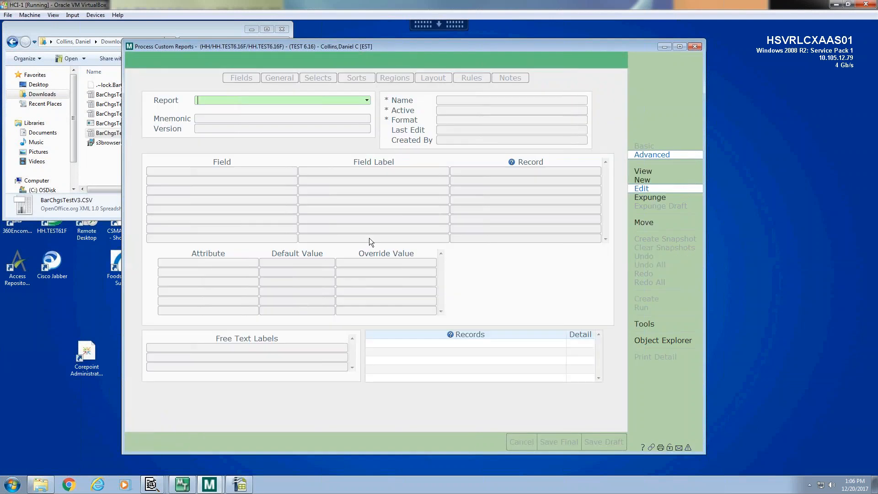
Reopen BarHciChargesTips through a BarHci search on the Report column and check its version list.
text(bar)
key(BackSpace)
text(Hci)
key(Return)
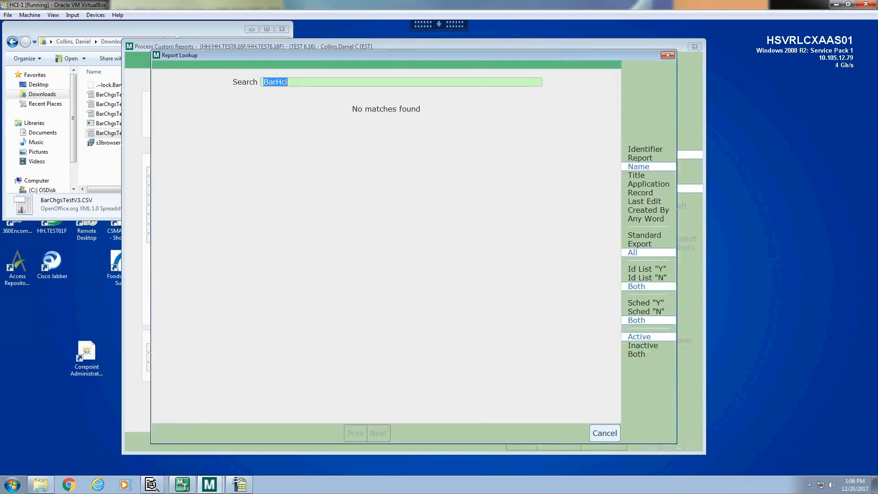
click(640, 158)
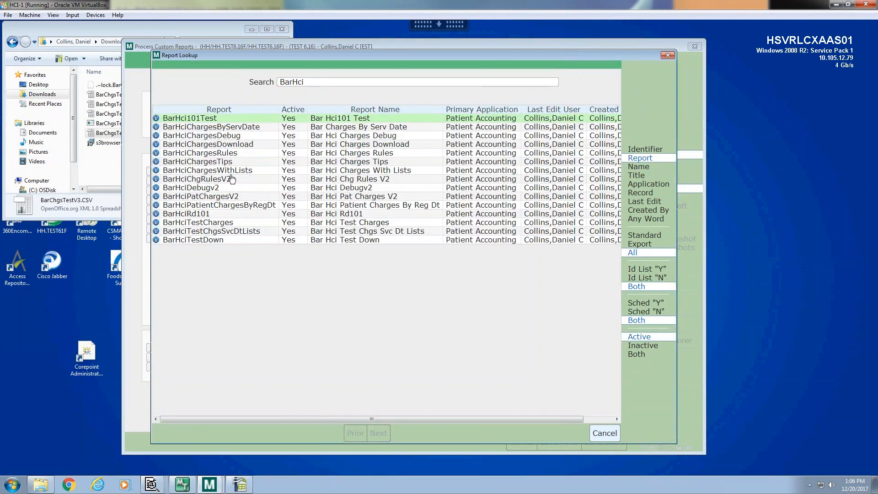
double_click(229, 162)
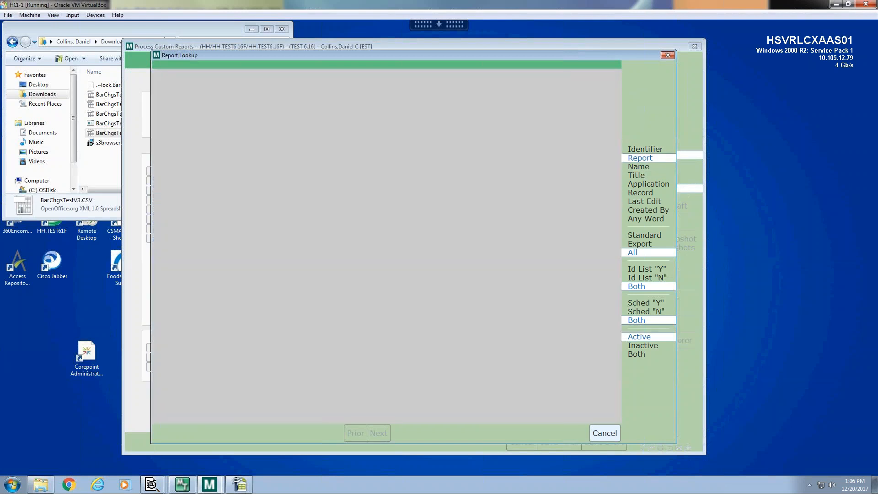
click(367, 130)
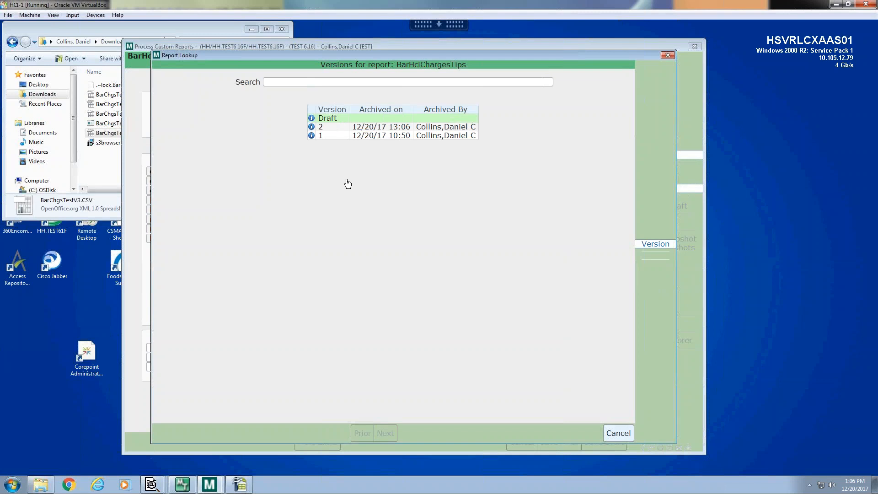
click(618, 433)
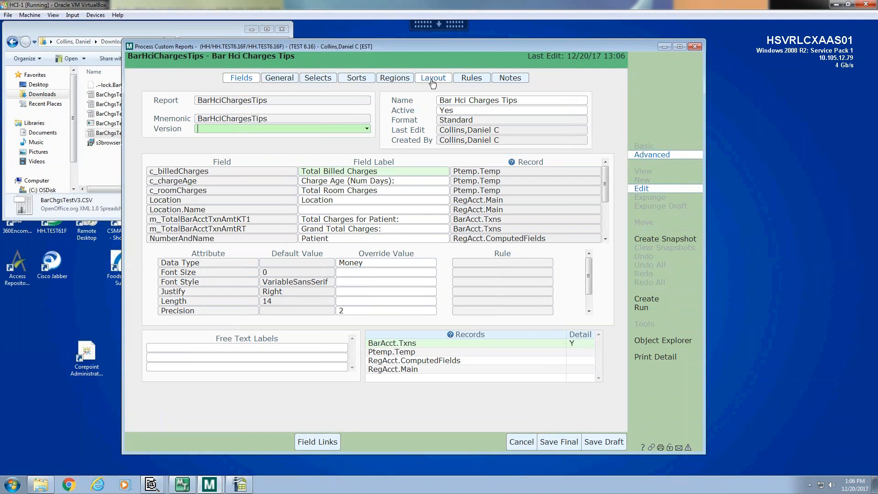
Save the report as a Draft replacing the existing one, continue editing that Draft, and save it as final.
click(433, 79)
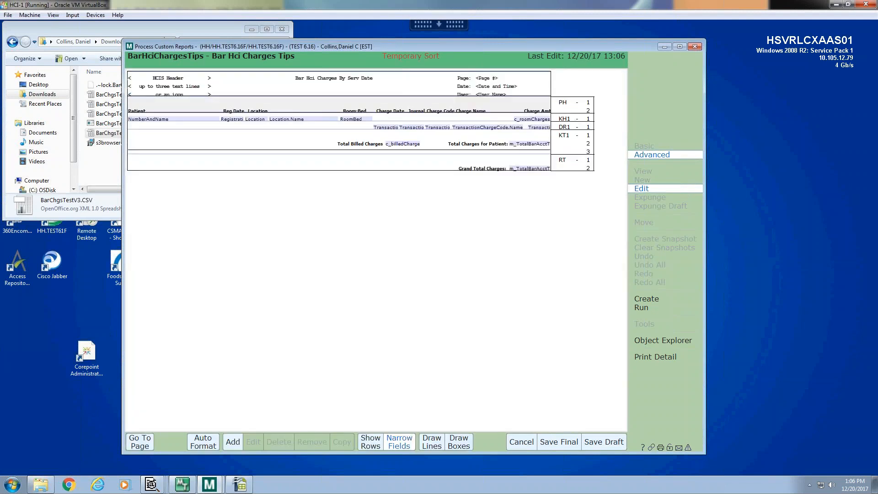
click(611, 445)
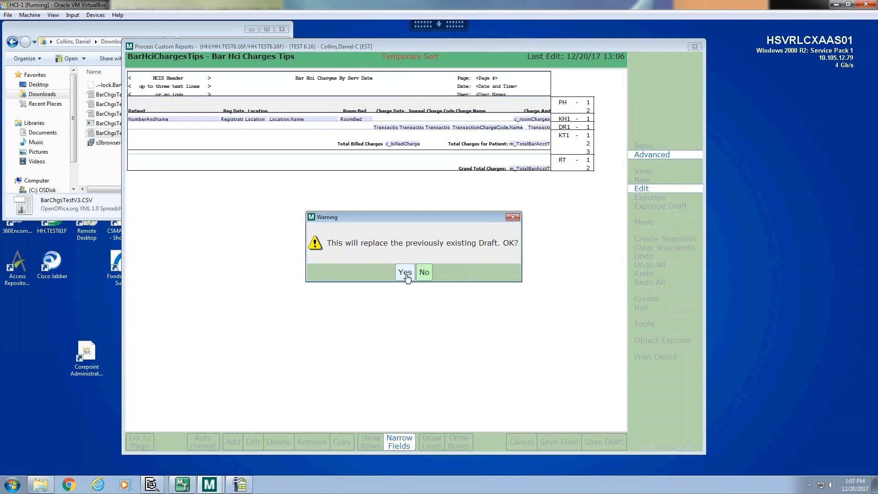
click(406, 273)
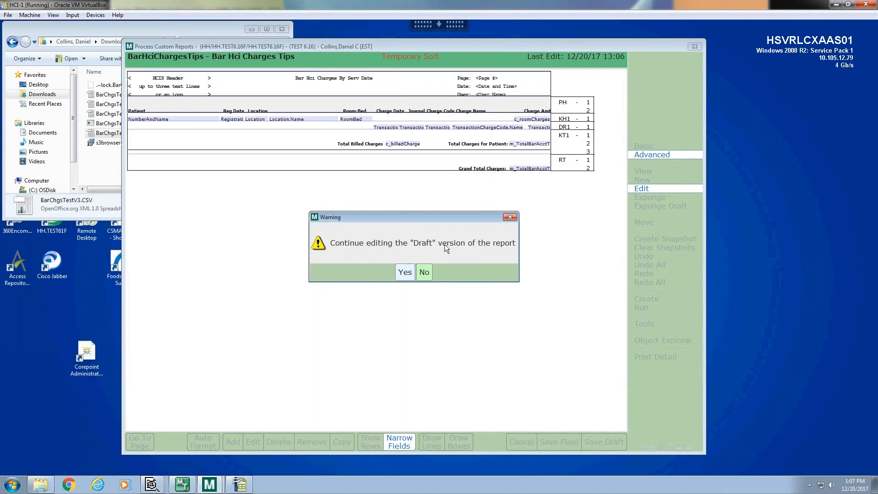
click(405, 268)
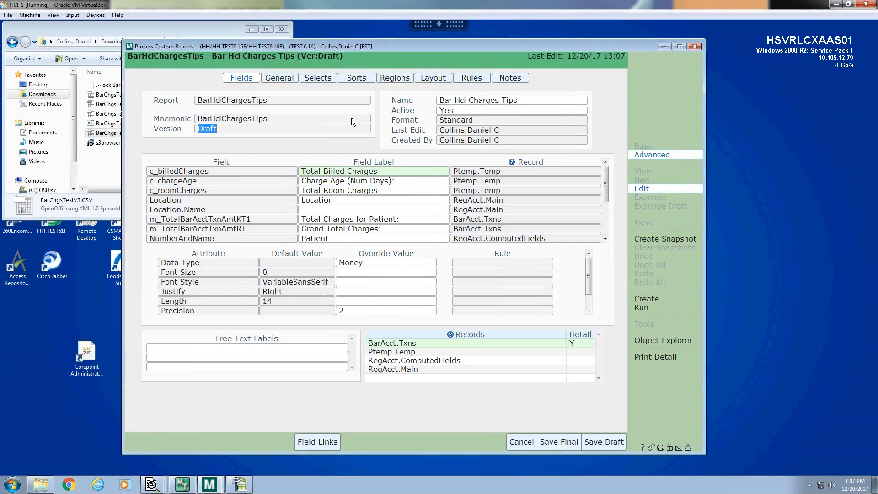
click(211, 129)
click(559, 442)
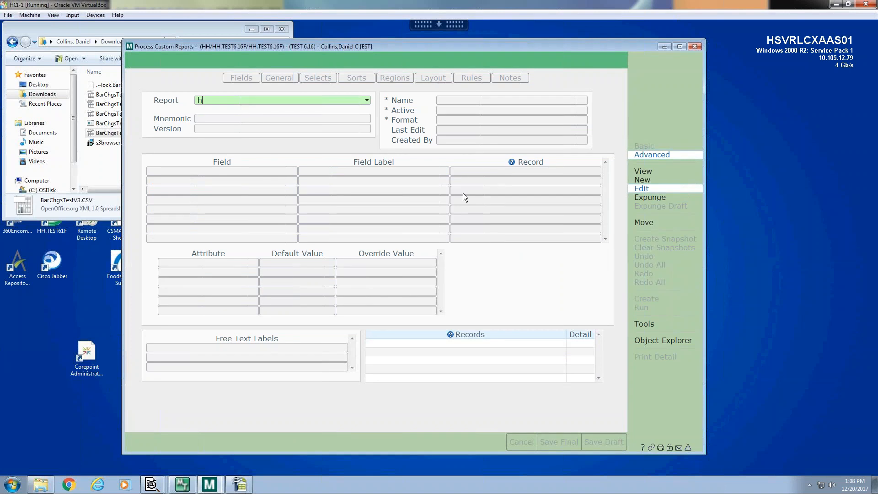
Search reports by name for Bar Hci, open Bar Hci Charges Tips, and check its version list.
text(H)
key(BackSpace)
text(Bar Hci)
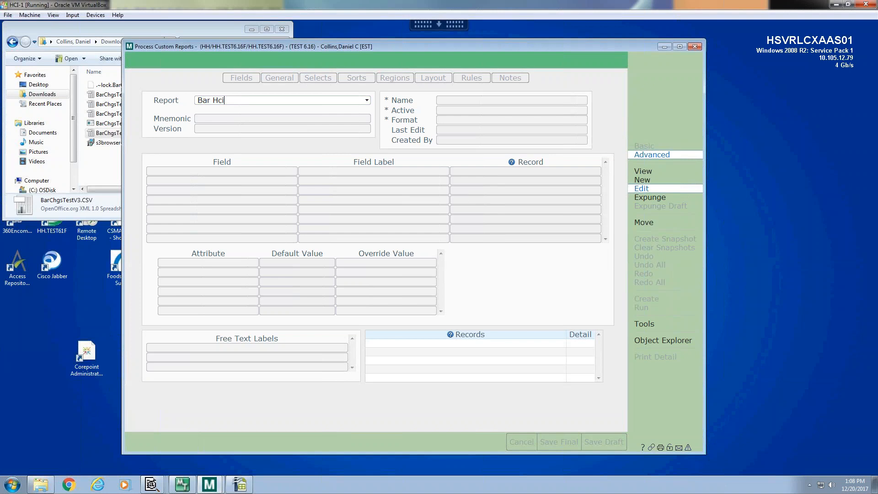
key(Return)
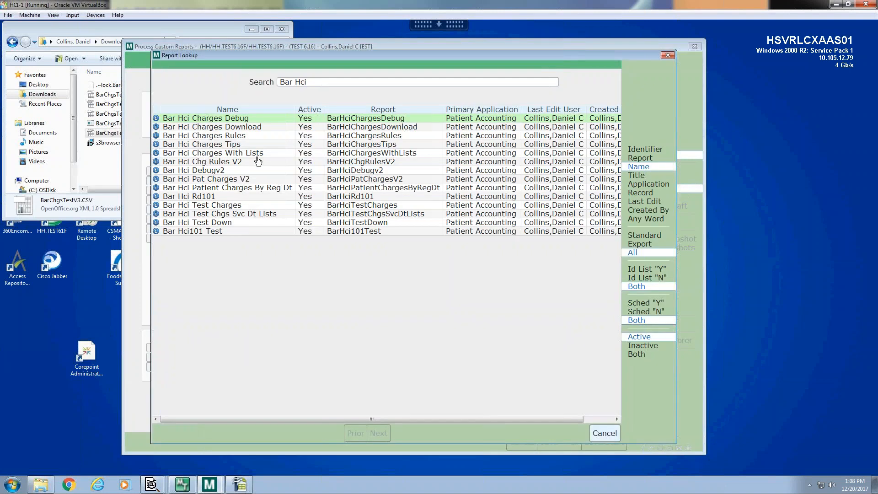
double_click(243, 146)
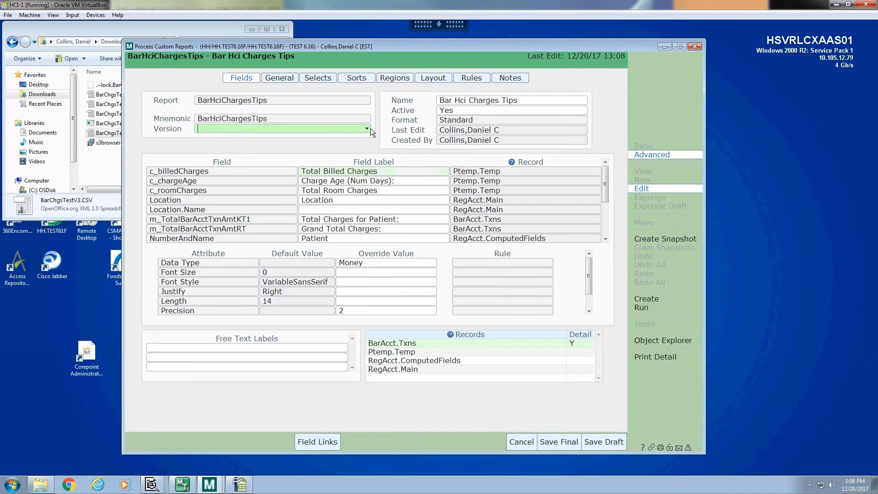
click(368, 129)
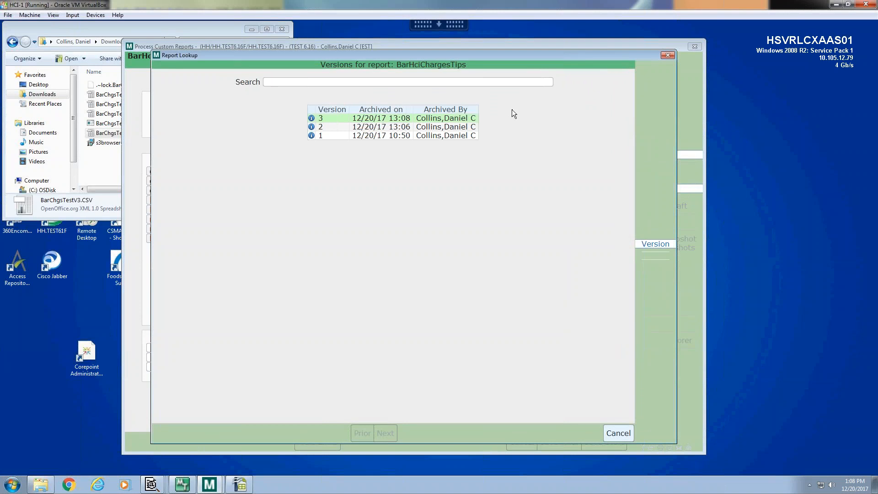
key(Escape)
Remove the Total Billed Charges label and the c_billedCharge field from the KT1 region of the report layout.
click(396, 77)
click(437, 78)
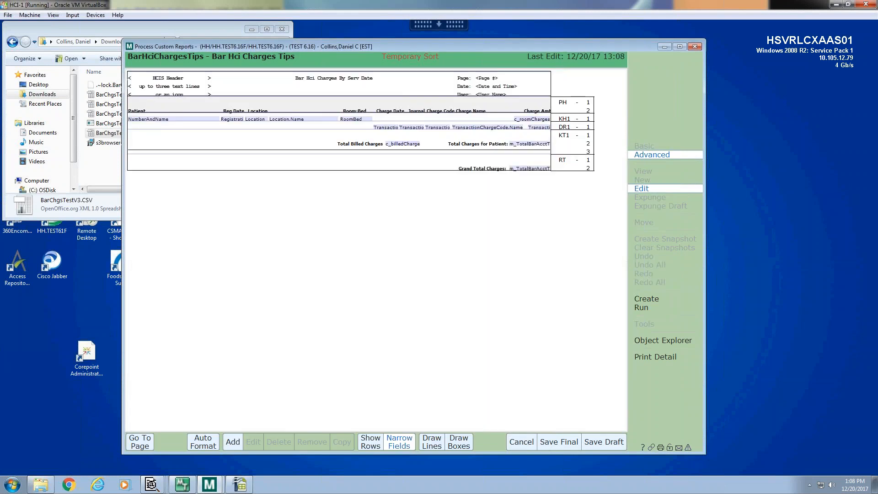
click(374, 139)
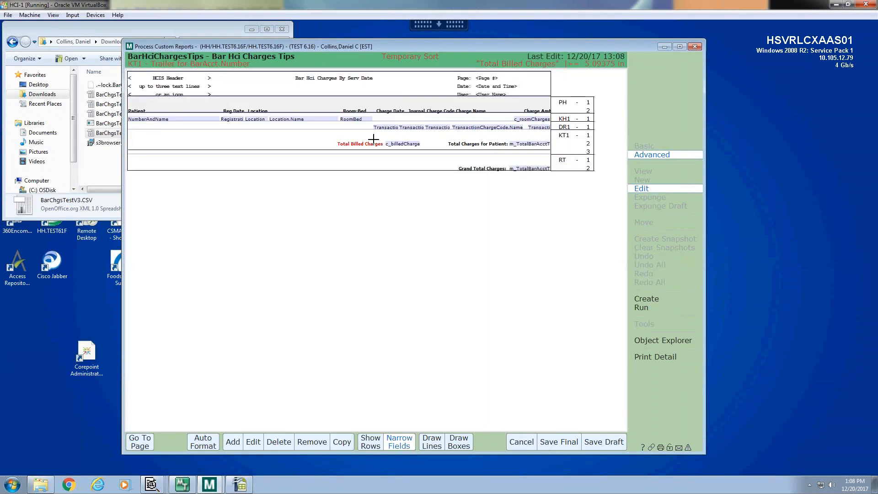
click(312, 442)
click(402, 144)
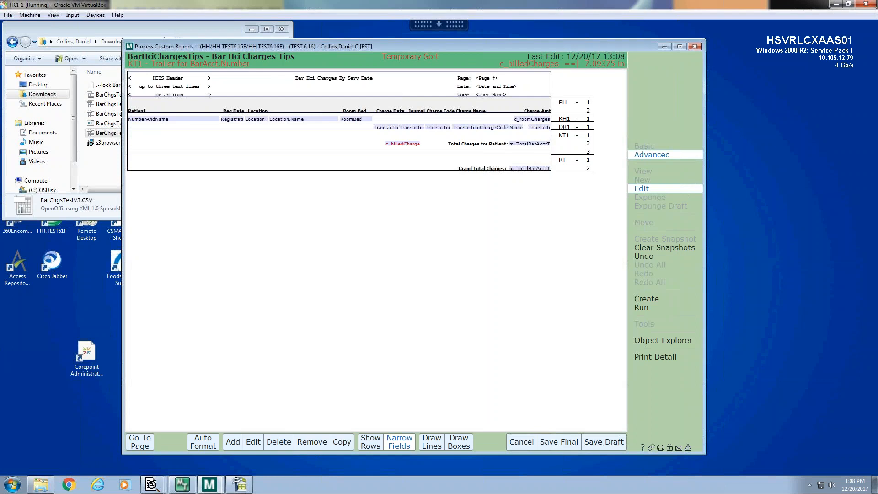
click(316, 442)
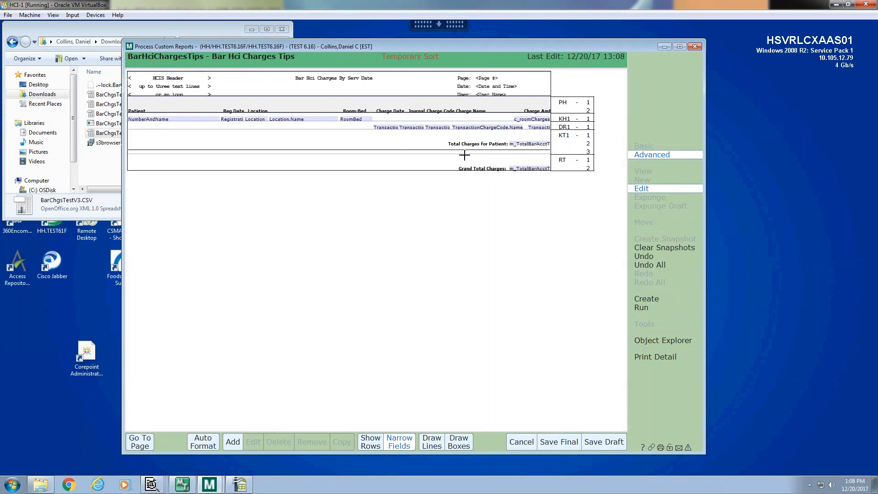
Create the report, agreeing to update its Final Version, and check the version list from the Fields page.
click(647, 299)
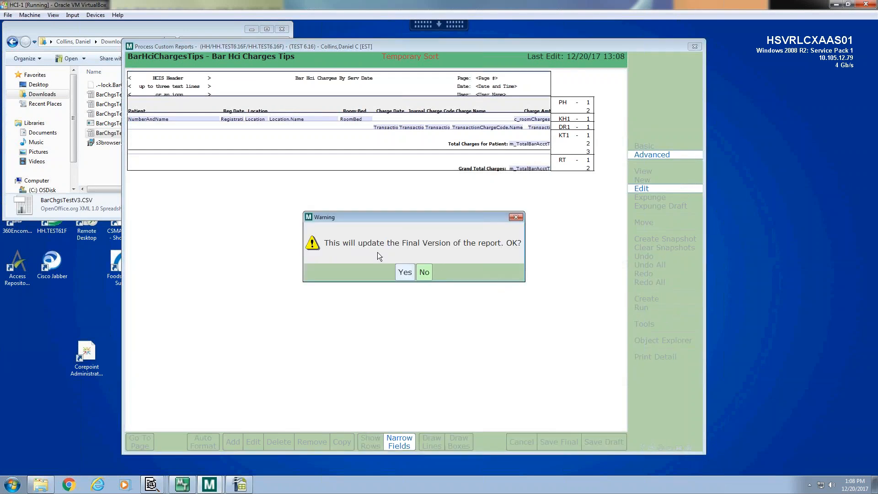
click(400, 270)
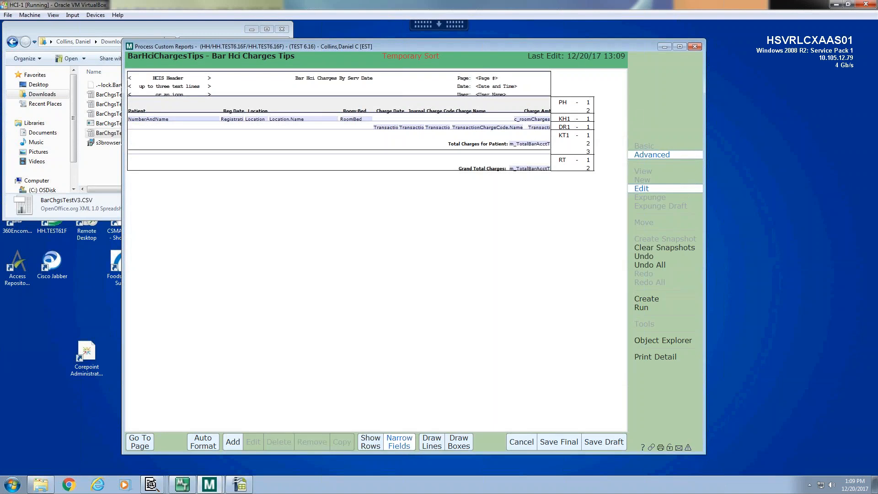
click(138, 441)
click(132, 387)
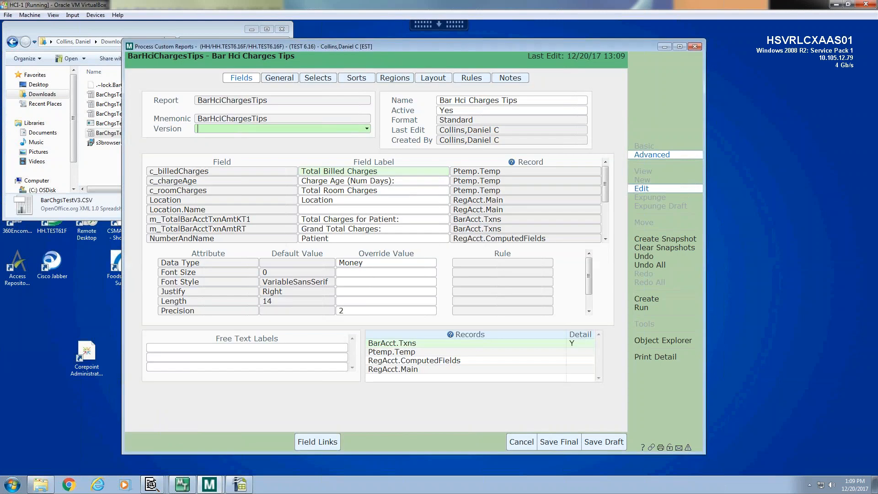
click(369, 130)
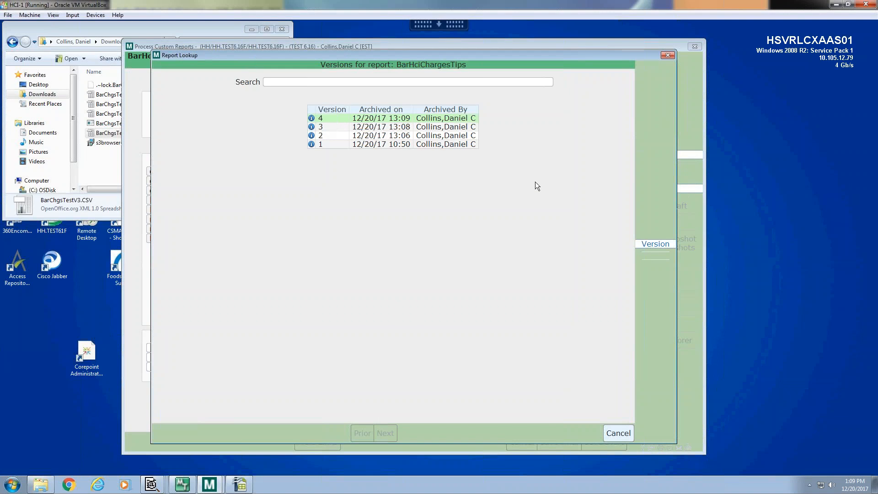
Load version 2 of the report, discarding the current edits, and check its layout.
click(313, 137)
click(311, 128)
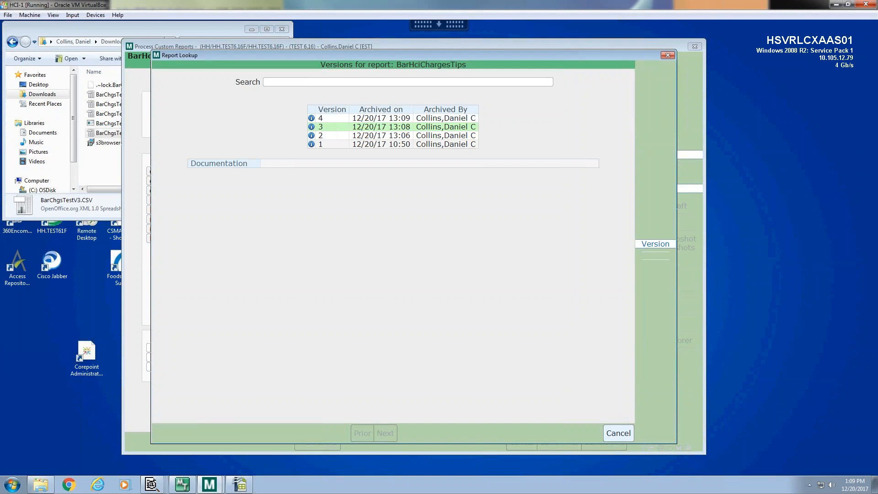
double_click(325, 141)
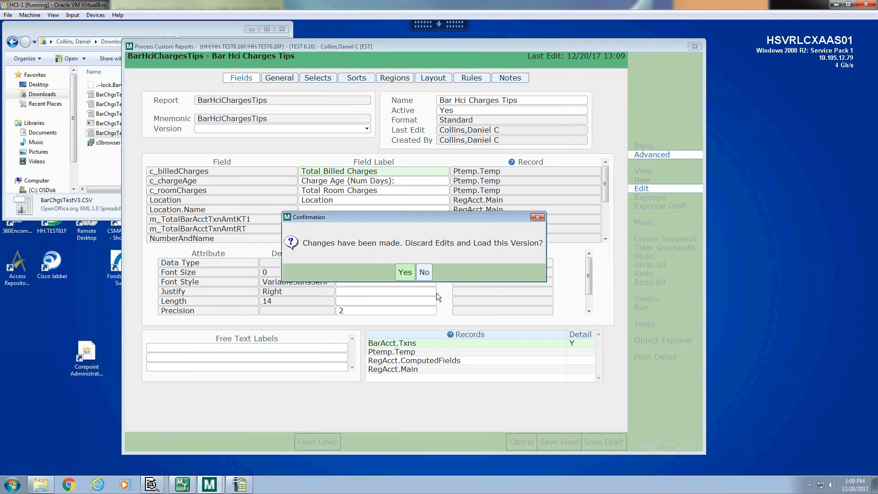
click(406, 273)
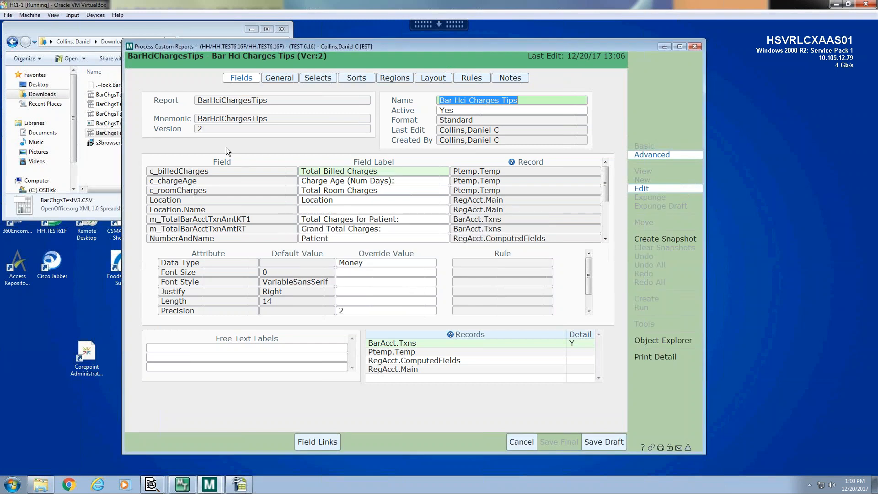
click(427, 76)
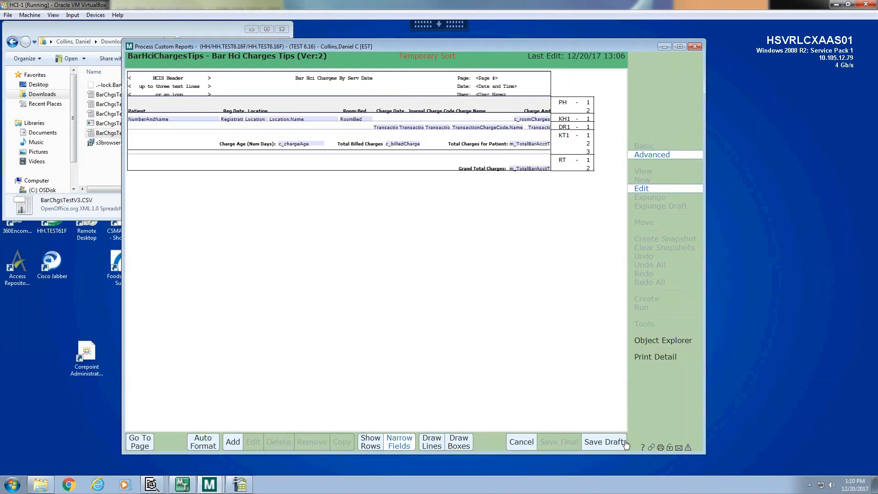
Save the loaded version as a Draft, continue editing that Draft, and save it as final.
click(591, 443)
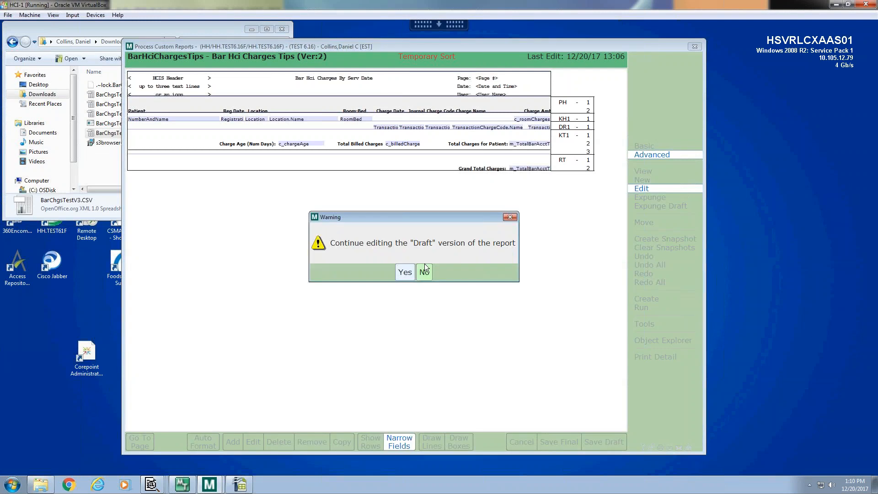
click(406, 274)
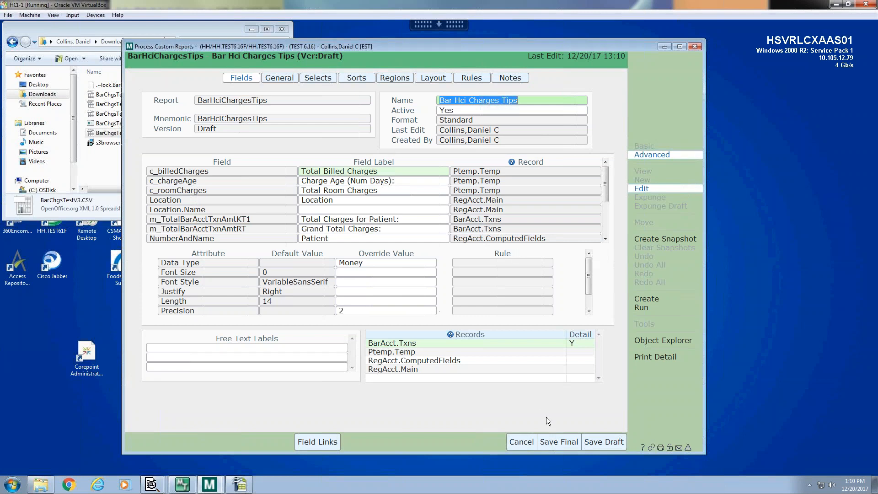
click(564, 446)
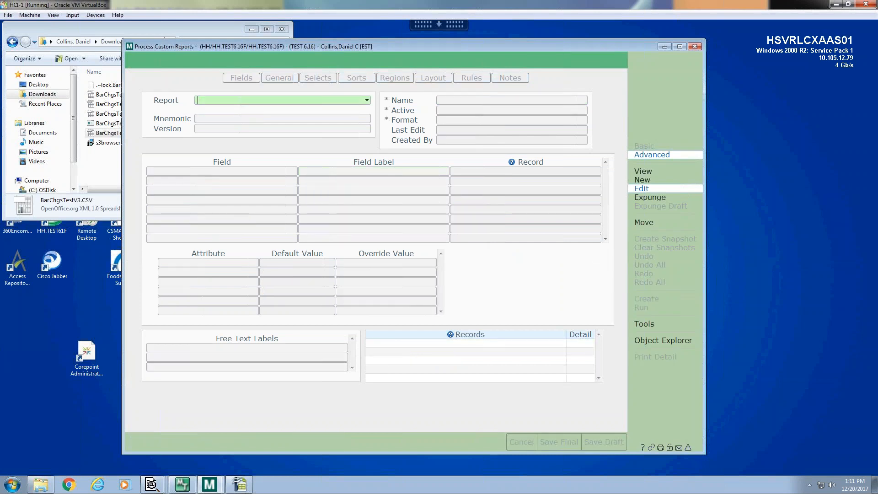
Search reports by name for Bar Hci, reopen Bar Hci Charges Tips, and examine its version list.
text(h)
key(BackSpace)
text(Bar Hci)
key(Return)
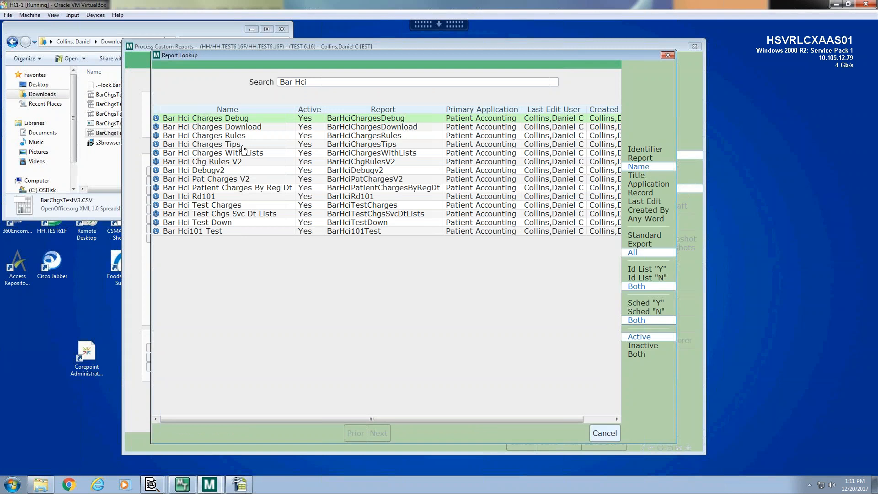
click(243, 145)
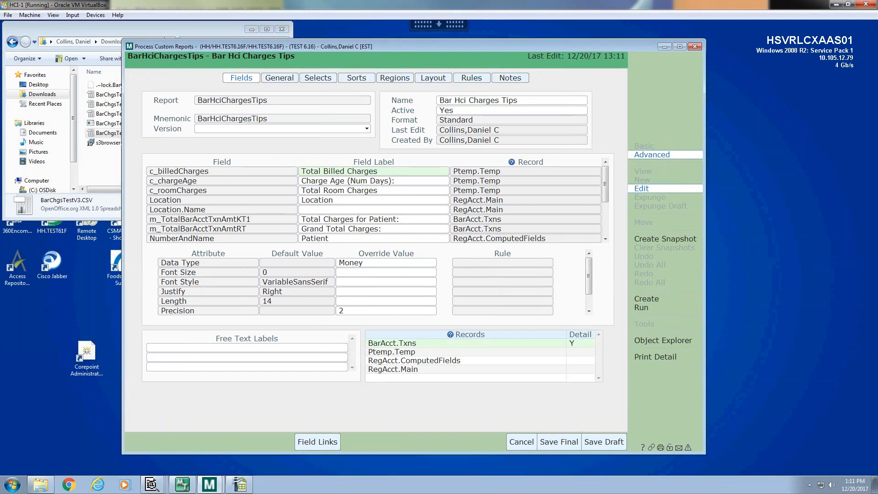
click(367, 129)
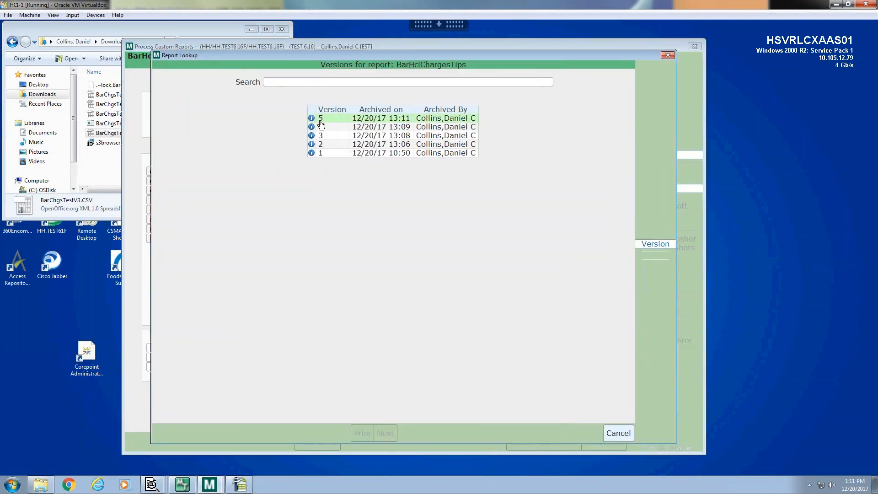
key(Escape)
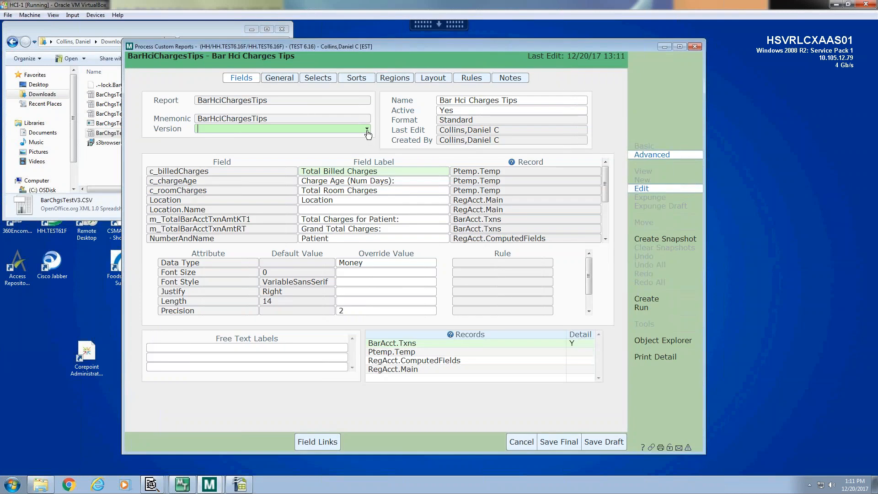
click(367, 131)
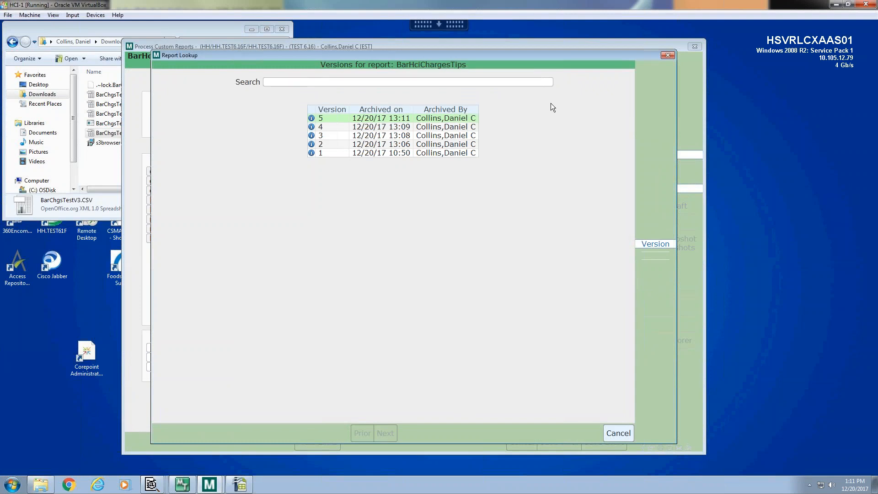
key(Escape)
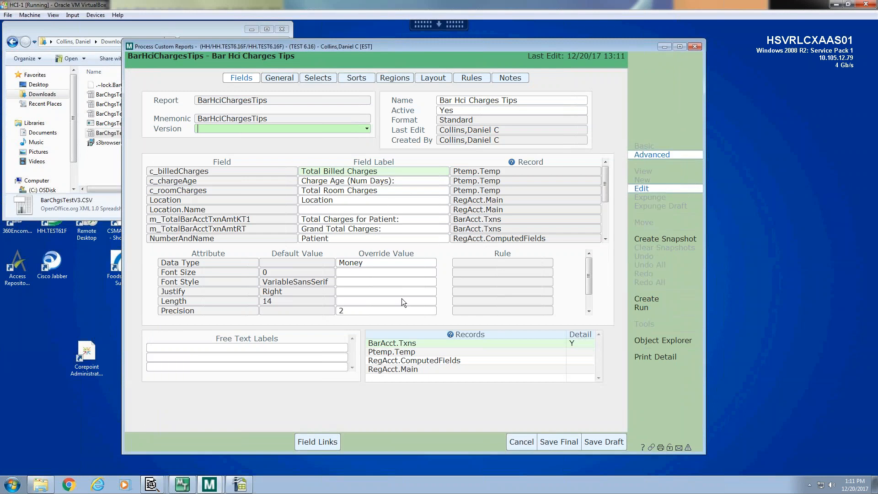
key(alt+Tab)
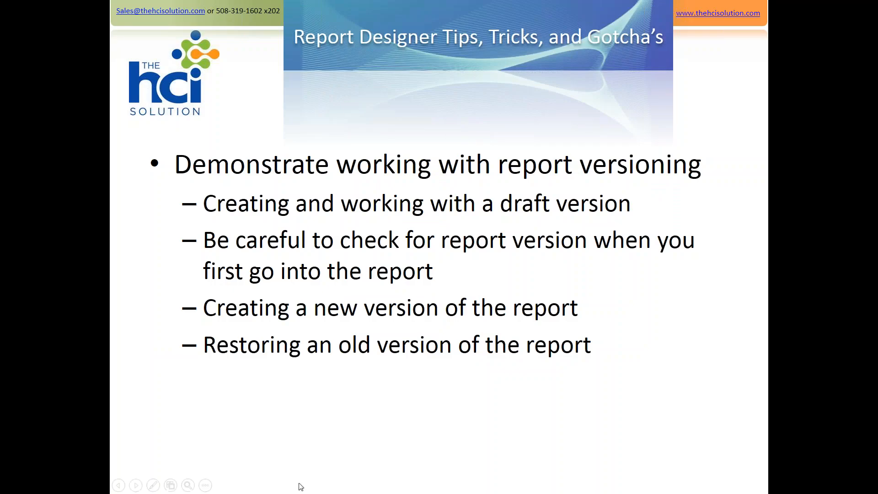
key(Right)
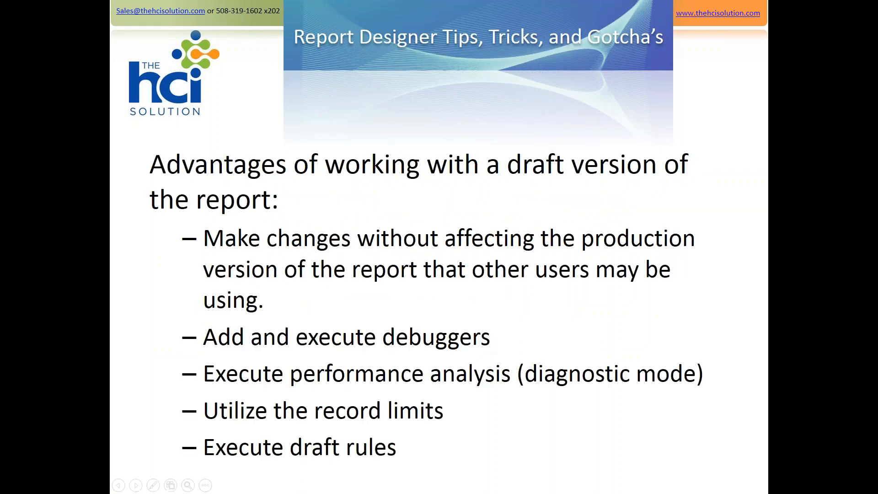
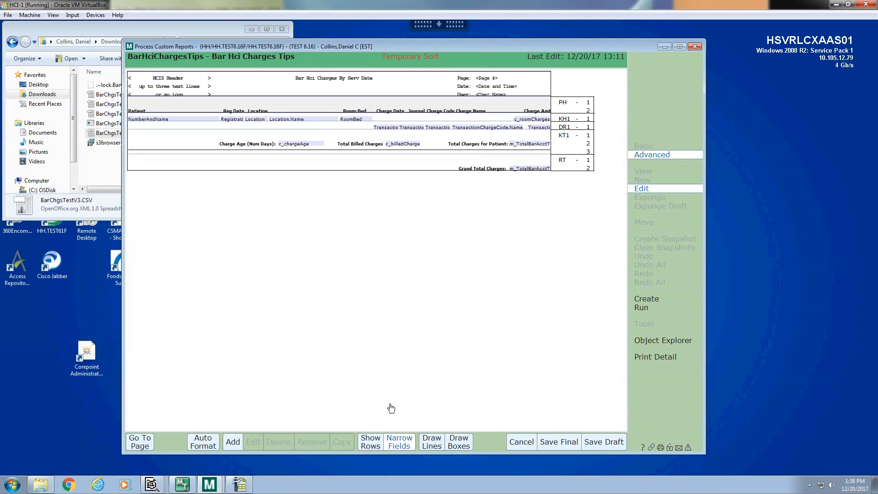
Extend the KT1 region to six rows by moving the Report Trailer region down the layout, and reduce it to four rows.
click(403, 173)
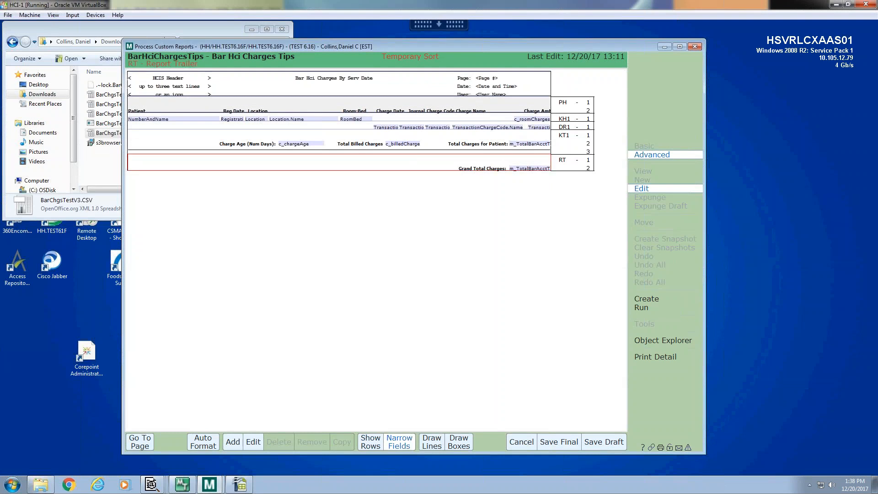
click(414, 161)
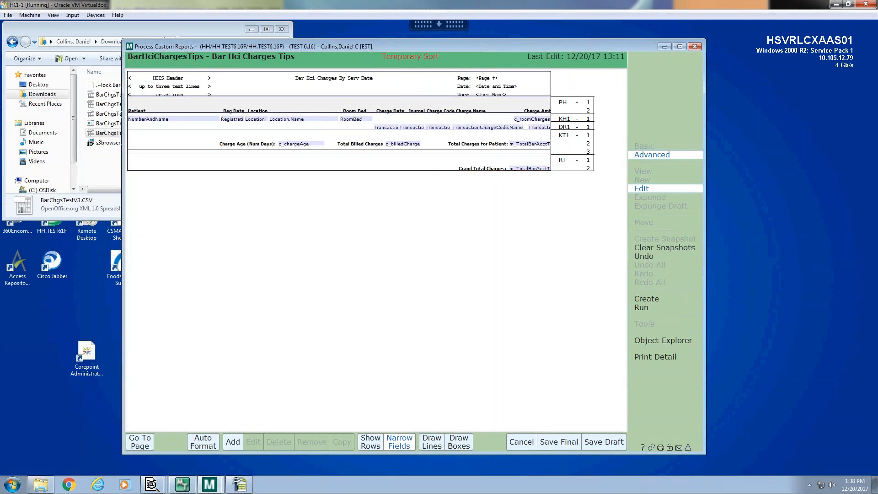
click(404, 165)
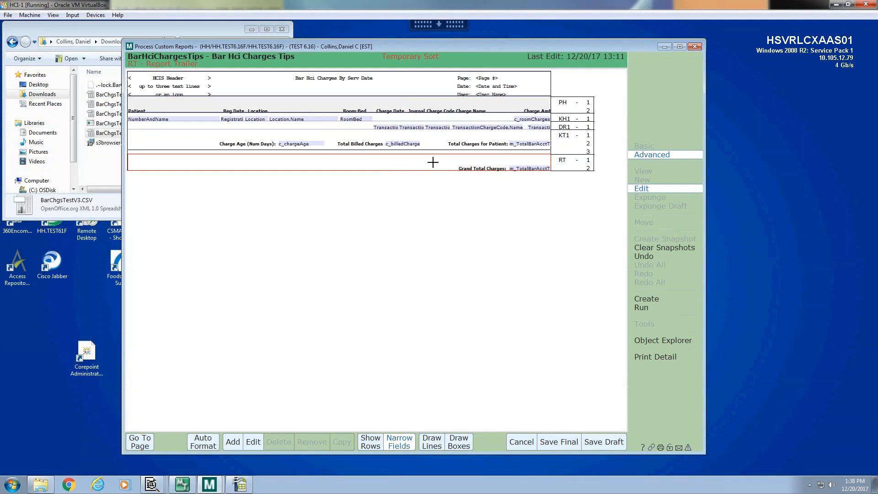
drag(403, 159, 398, 184)
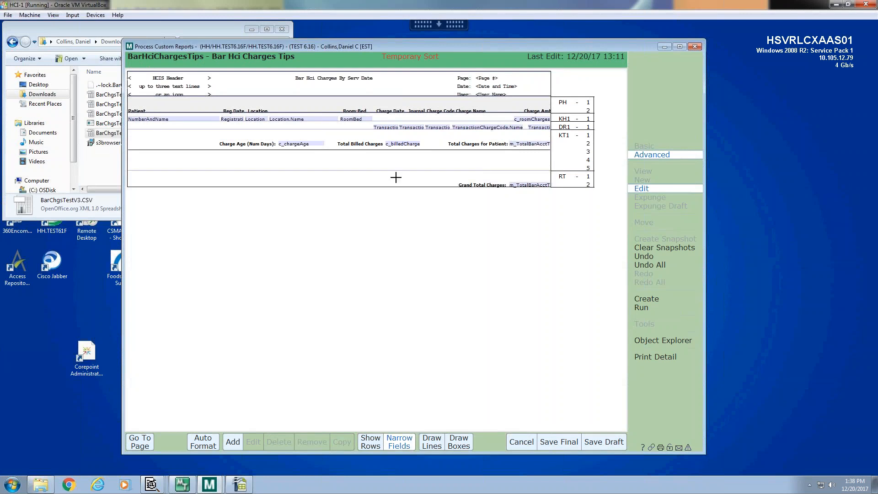
click(456, 180)
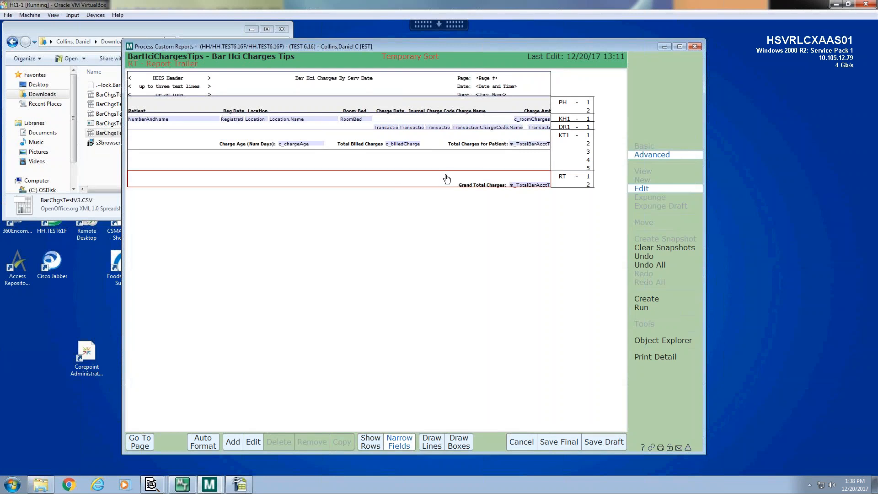
drag(447, 179, 390, 189)
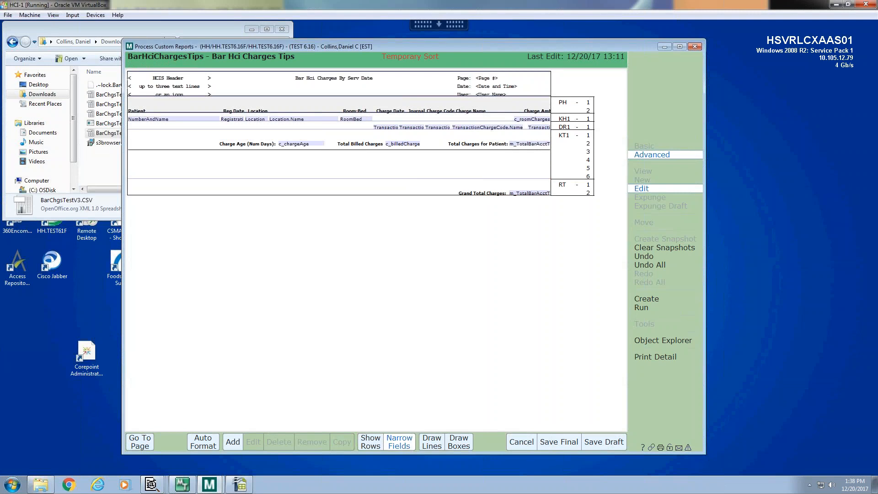
click(412, 179)
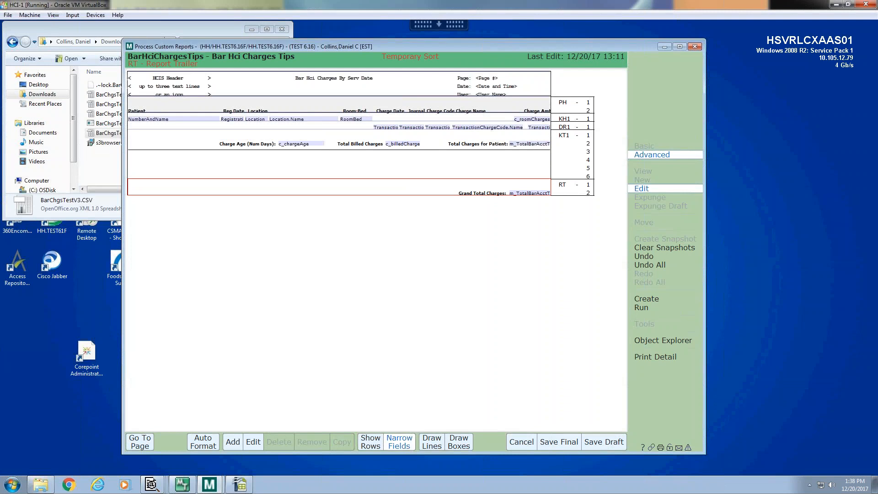
drag(433, 179, 433, 165)
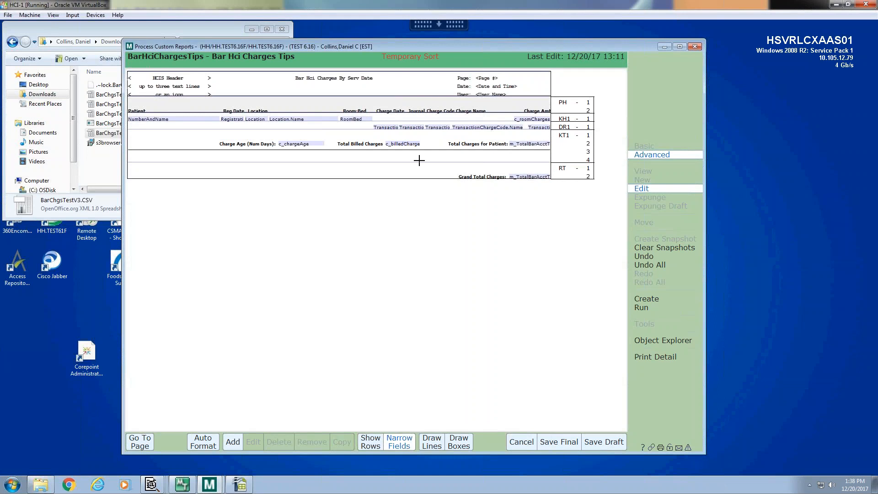
Show the layout rows and move the Grand Total Charges row down so the Report Trailer region has four rows.
click(377, 445)
click(394, 158)
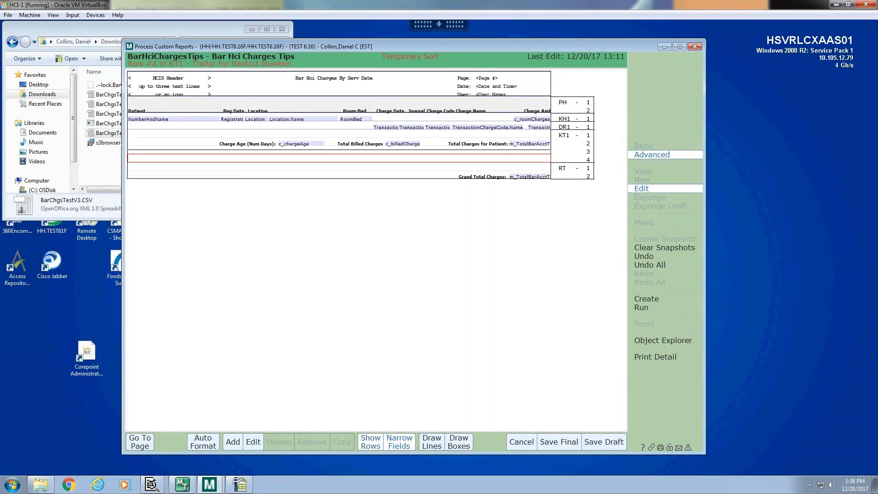
click(467, 165)
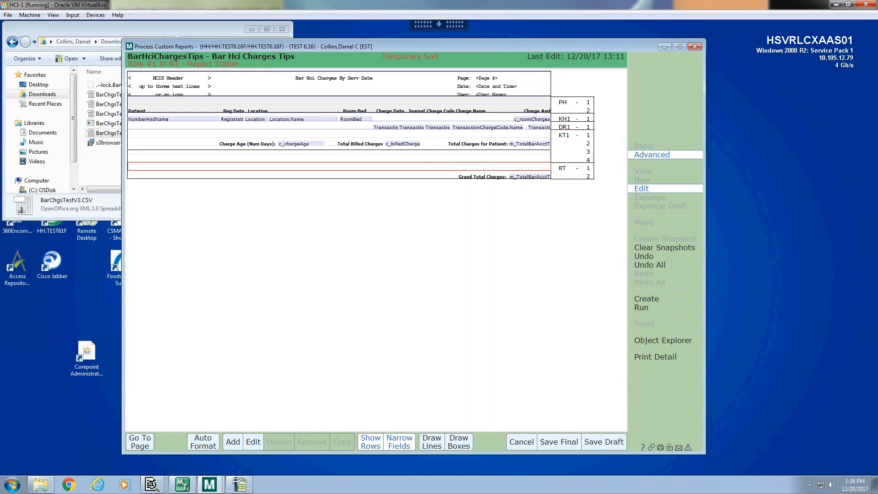
click(421, 169)
drag(426, 167, 395, 188)
click(395, 175)
click(397, 188)
click(402, 190)
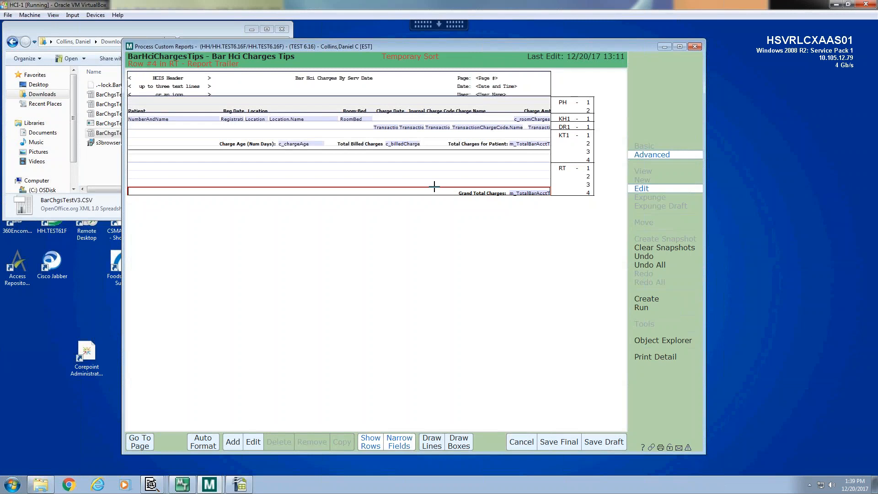
Shrink the Report Trailer region to one row, delete its Grand Total Charges label and remove its m_TotalBarAcctTxnAmtRT field.
drag(438, 190, 437, 169)
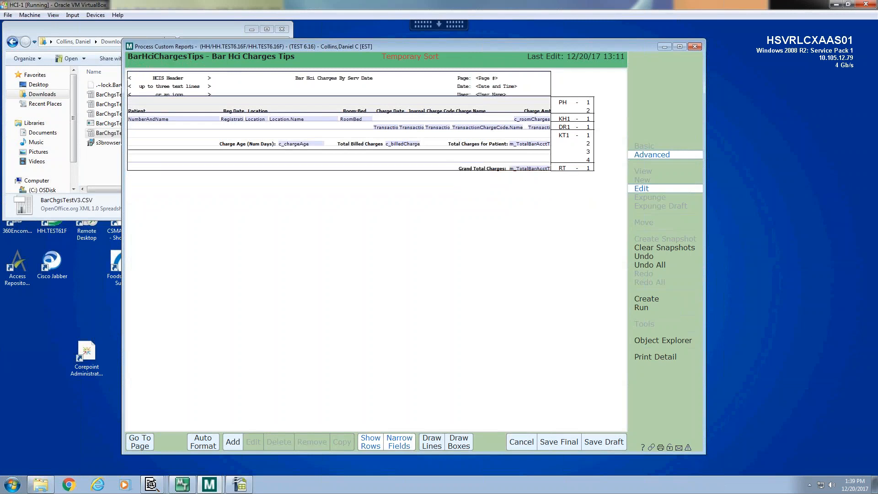
click(437, 166)
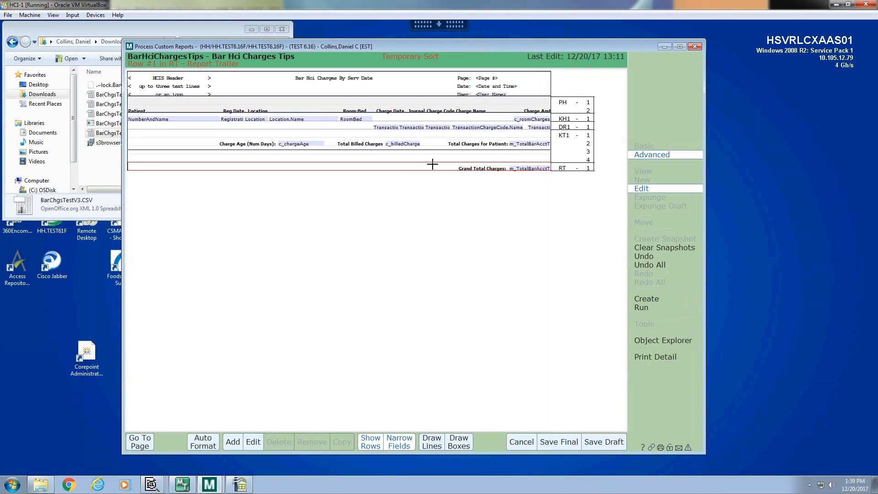
click(482, 169)
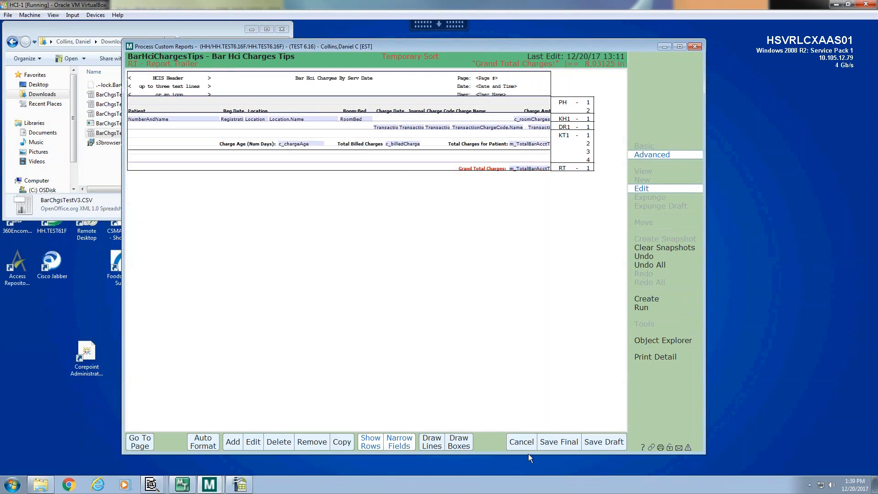
click(279, 442)
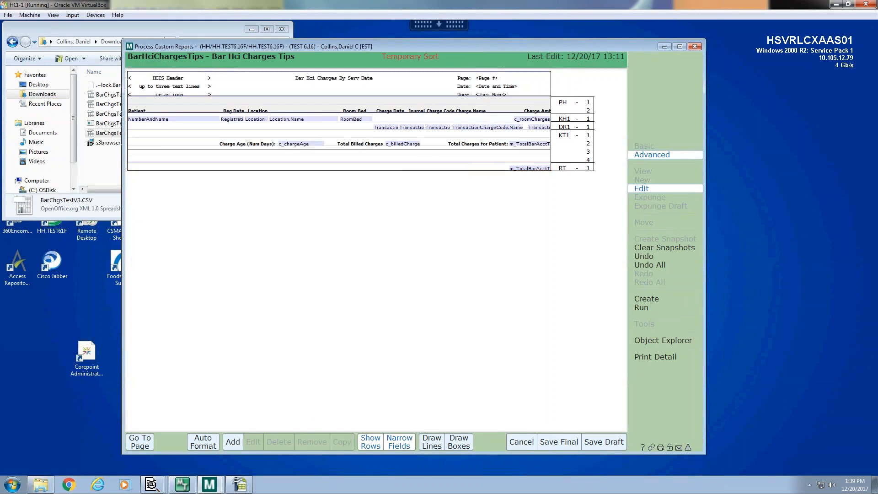
click(530, 169)
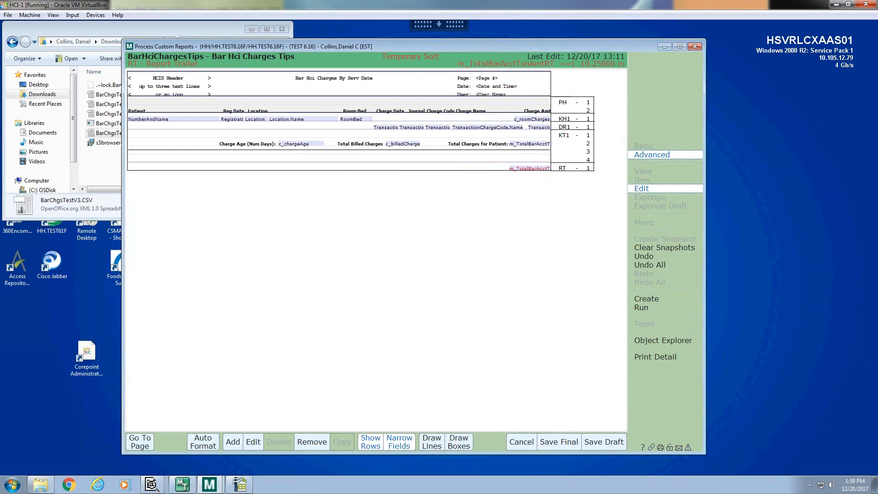
click(310, 442)
click(516, 167)
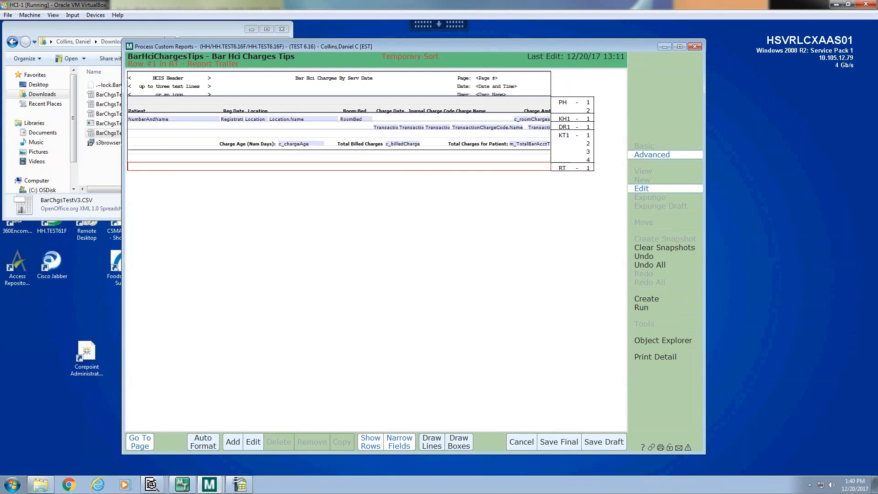
Go to the report's regions list and try to inactivate the Report Trailer region.
click(145, 444)
click(142, 424)
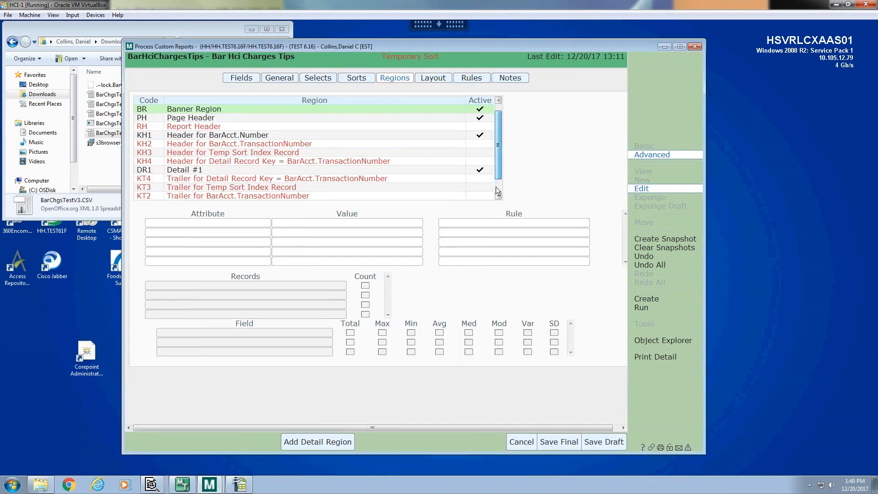
scroll(498, 169, down, 3)
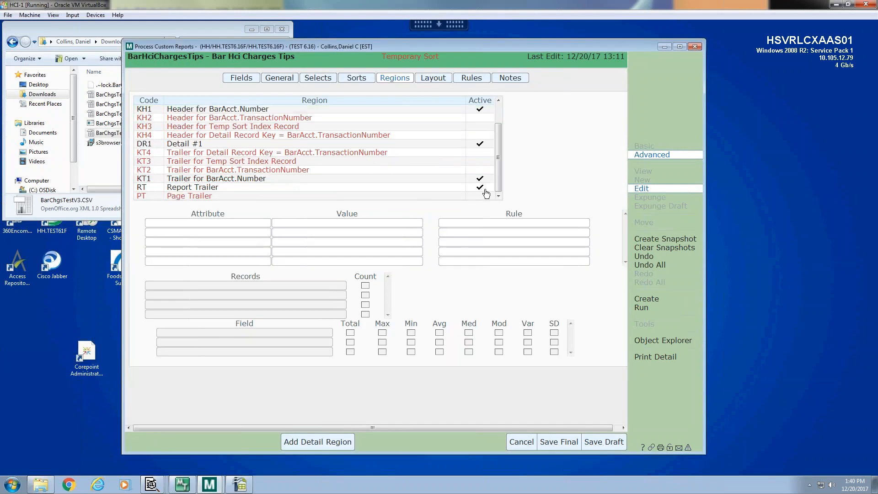
click(481, 187)
click(414, 272)
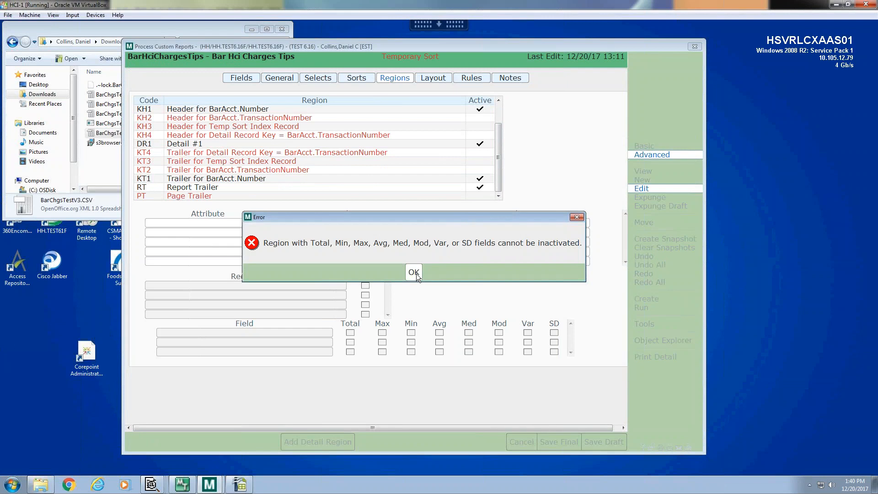
click(479, 190)
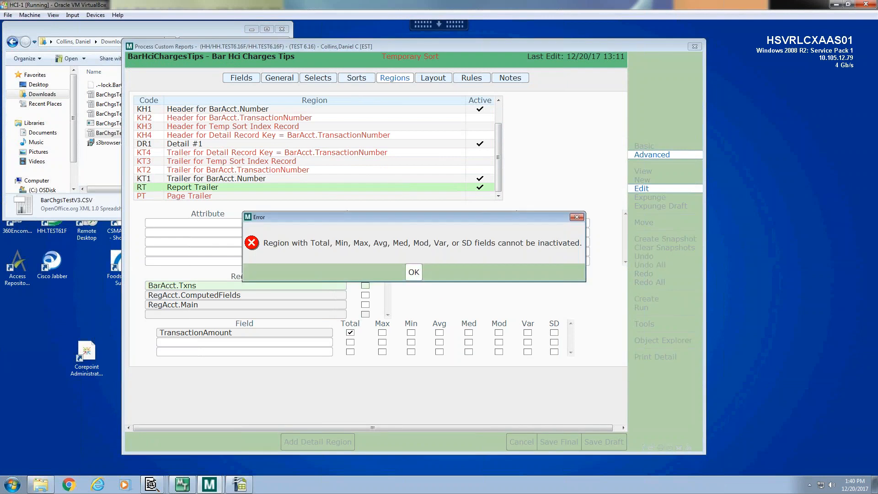
click(416, 273)
Clear the Total option for TransactionAmount in the Report Trailer region and inactivate that region.
click(351, 333)
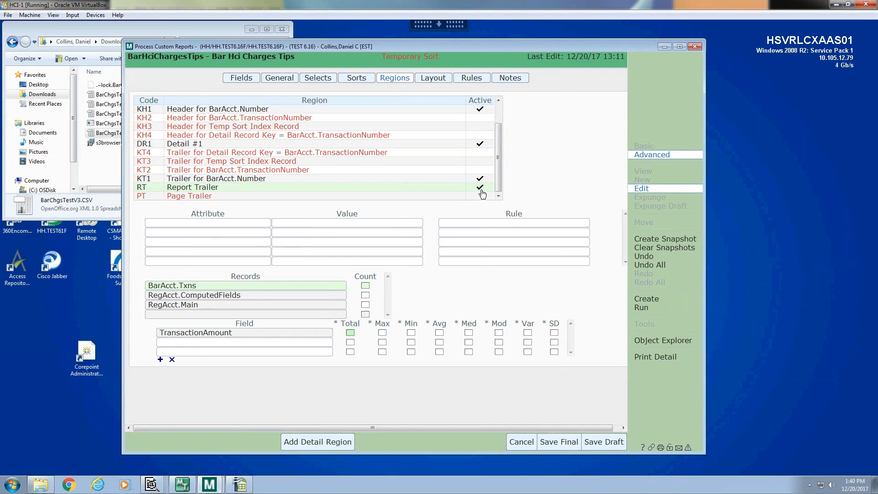
click(481, 192)
click(481, 191)
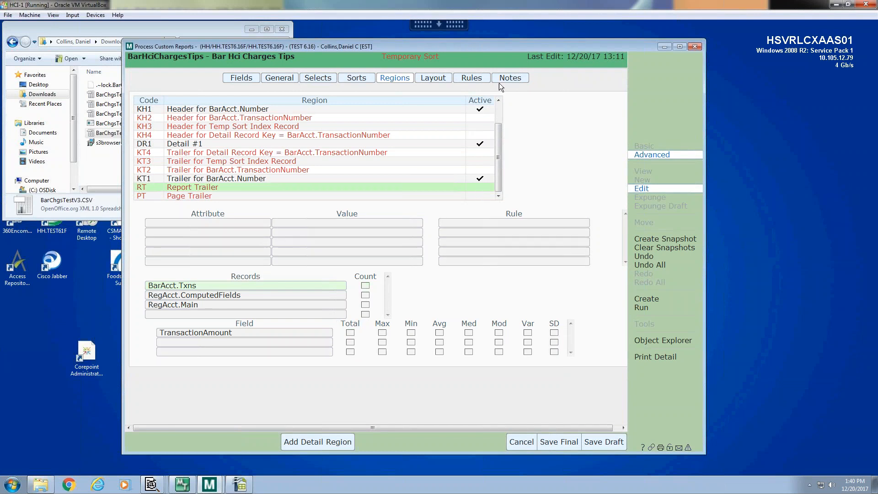
Try to return to the layout, with the Report Trailer selected and again with the KT1 trailer region selected.
click(438, 81)
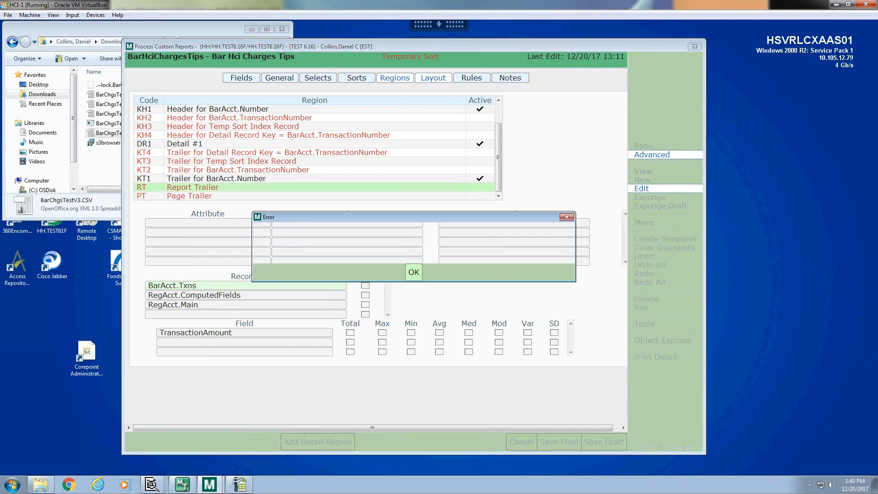
click(414, 272)
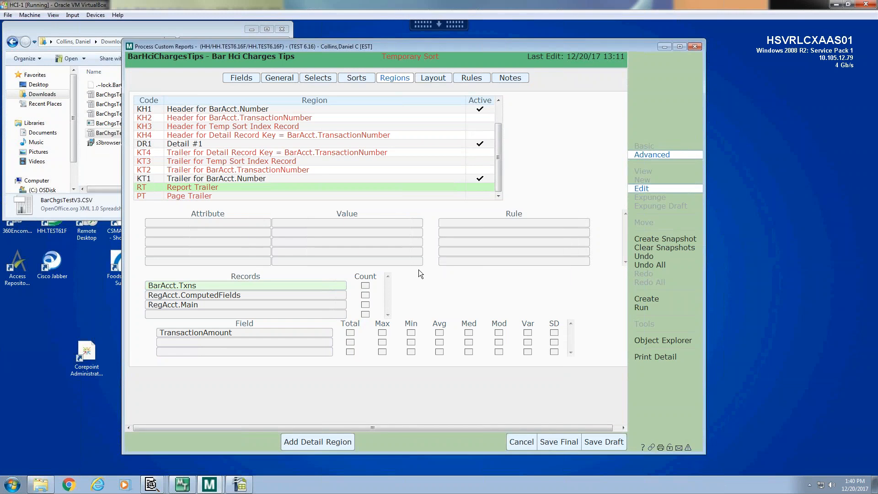
click(233, 180)
click(426, 80)
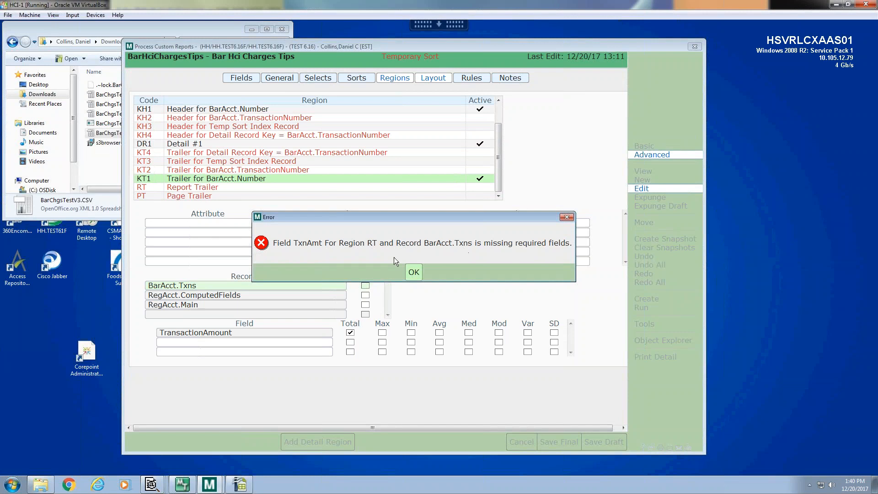
click(414, 272)
Clear the Total option for TransactionAmount in KT1, delete that field entry, and try opening the layout again.
click(350, 333)
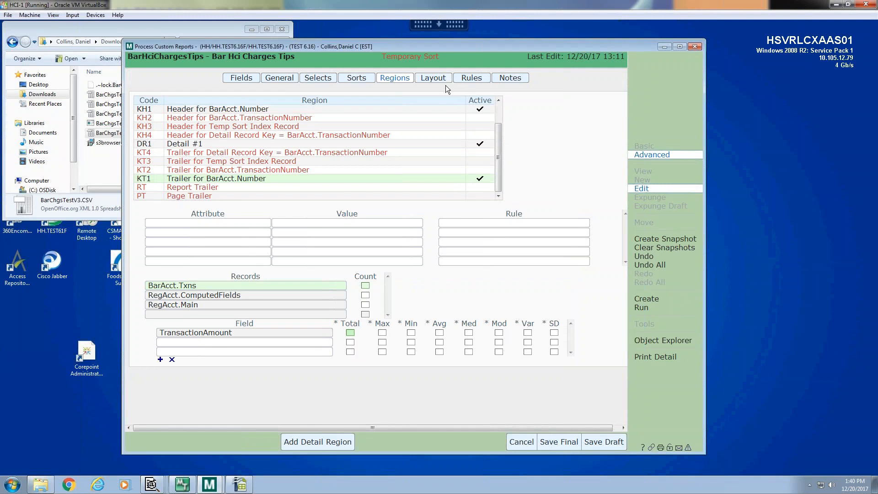
click(435, 80)
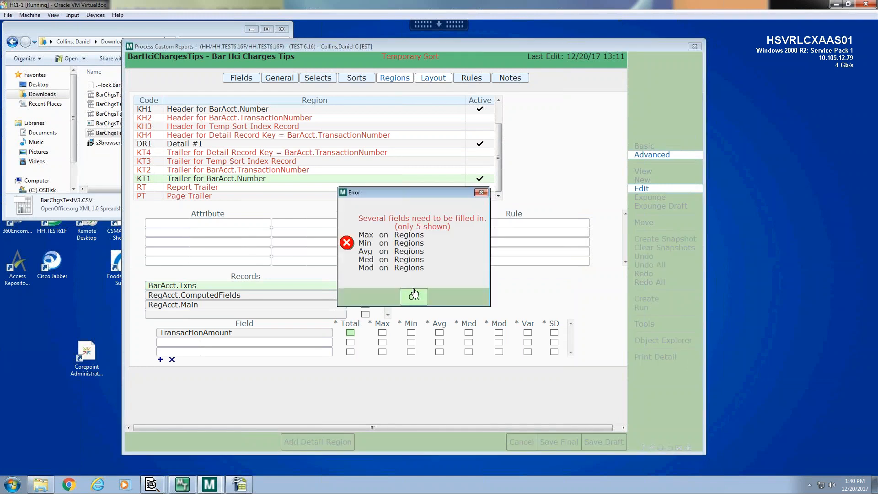
key(Return)
click(235, 336)
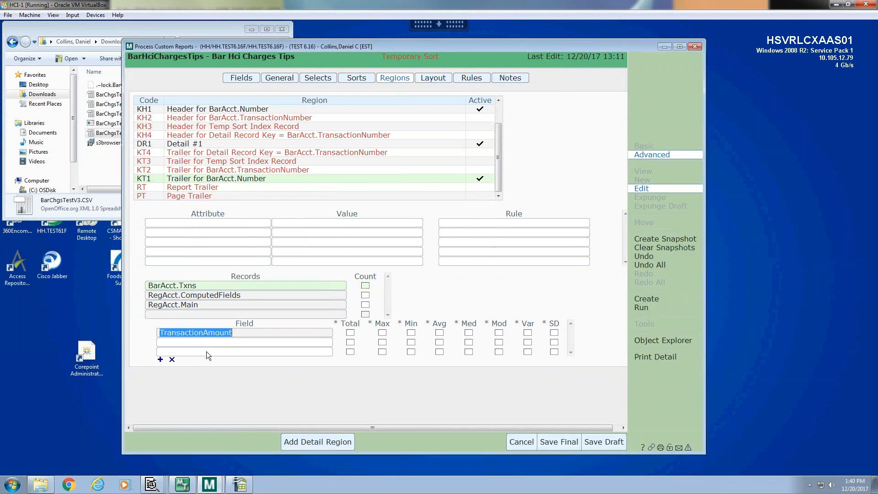
click(174, 361)
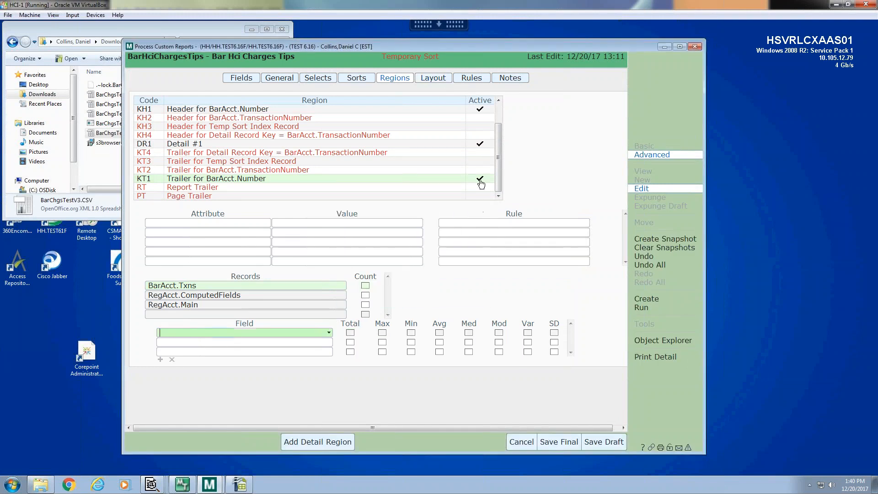
click(445, 107)
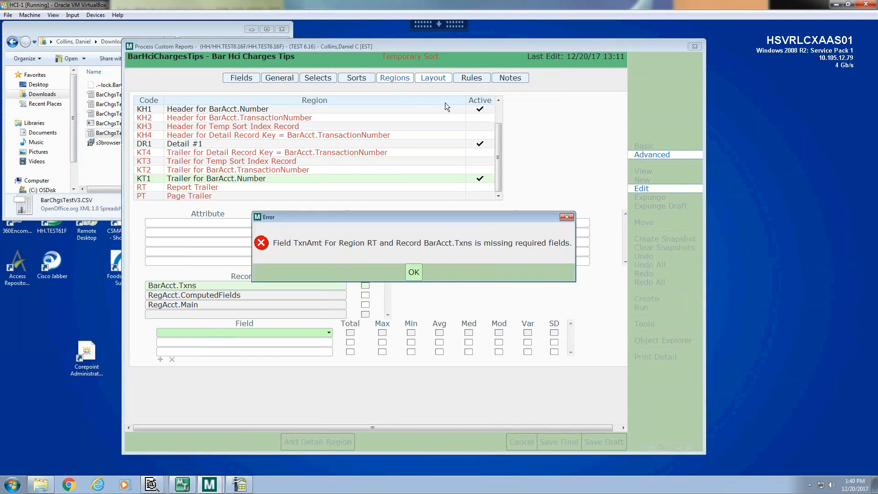
click(414, 272)
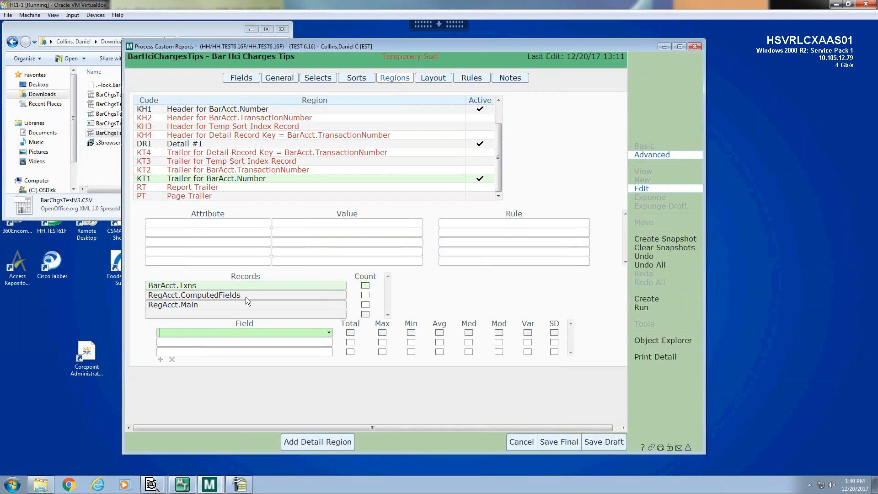
Check the fields of KT1's RegAcct.ComputedFields and RegAcct.Main records, and retry opening the layout.
click(246, 297)
click(246, 304)
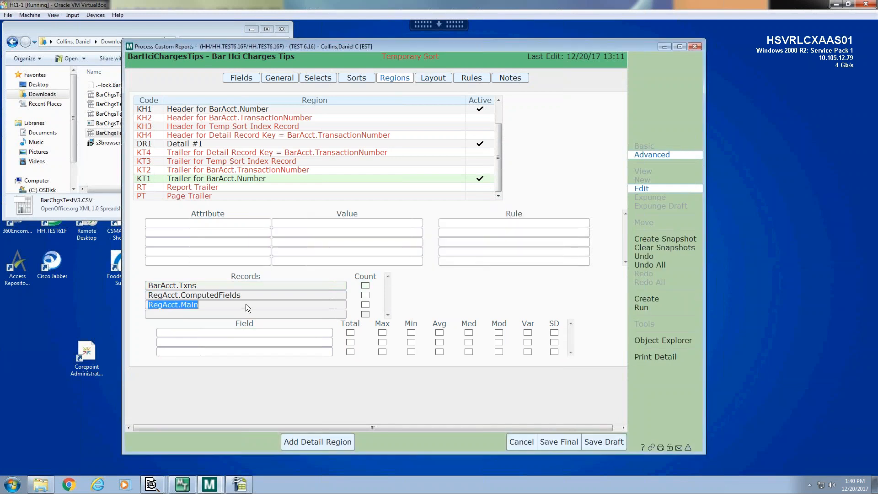
click(281, 180)
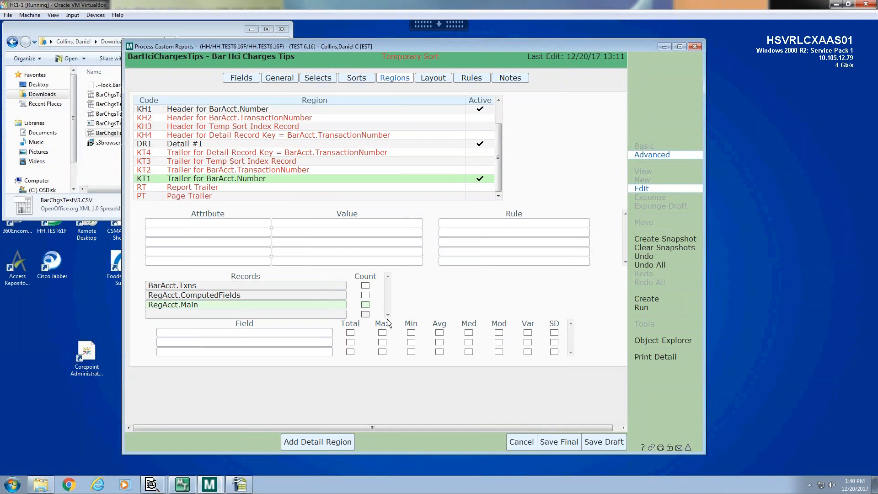
click(220, 296)
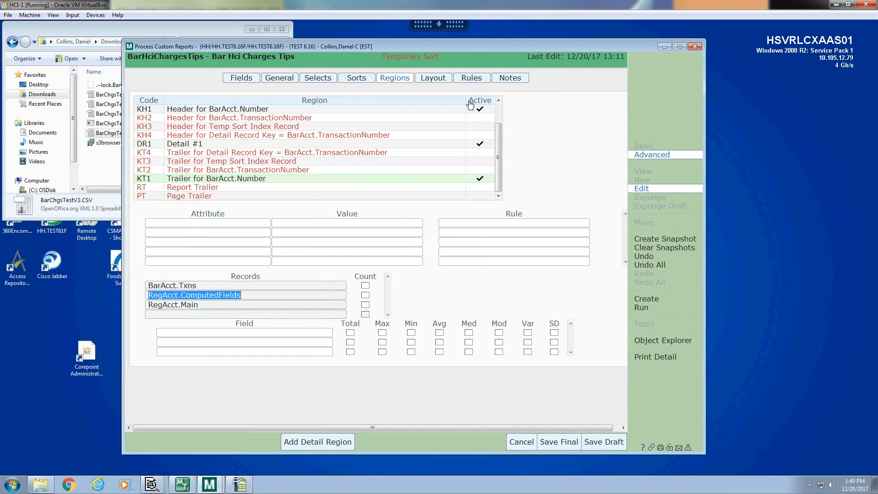
click(488, 106)
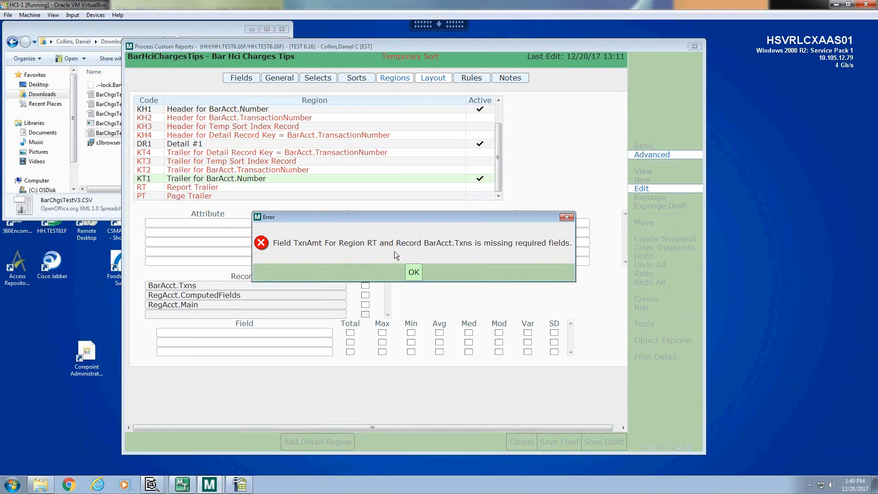
click(411, 275)
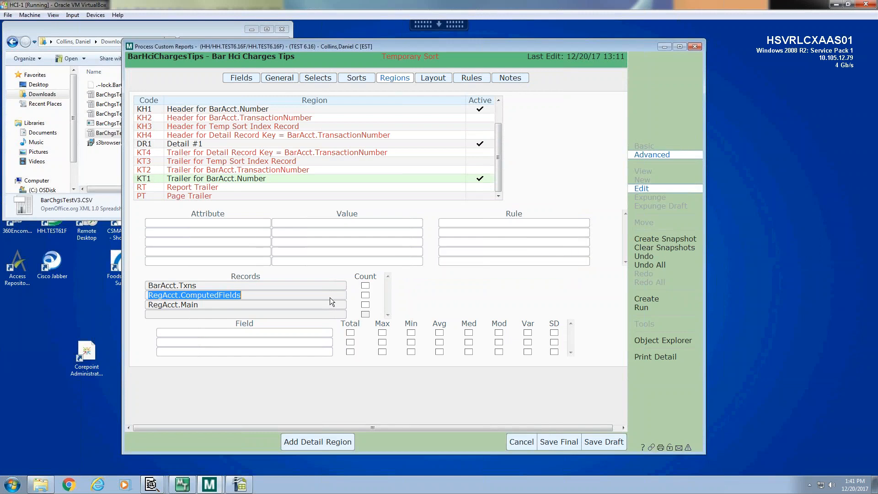
Cancel editing the report and discard all unsaved changes.
click(237, 179)
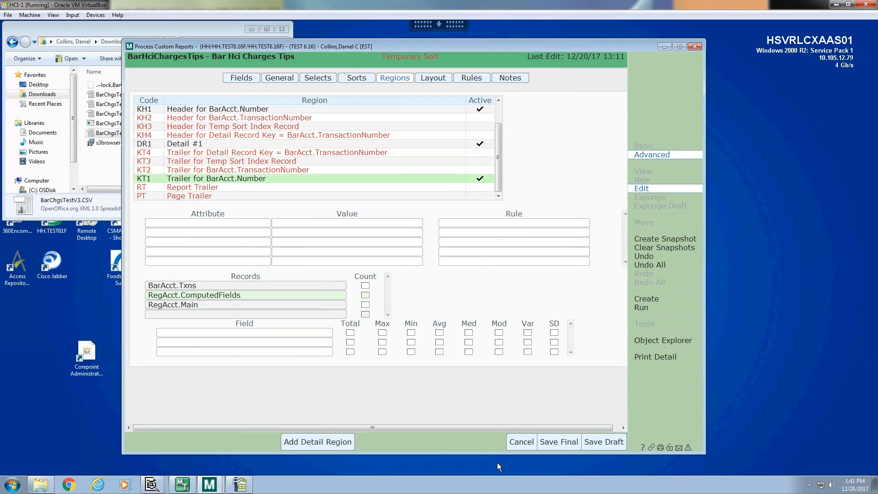
click(515, 442)
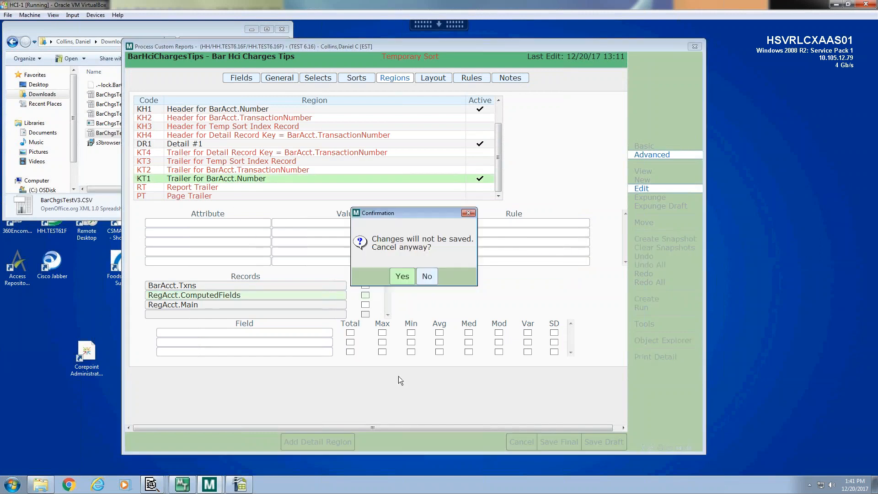
click(402, 276)
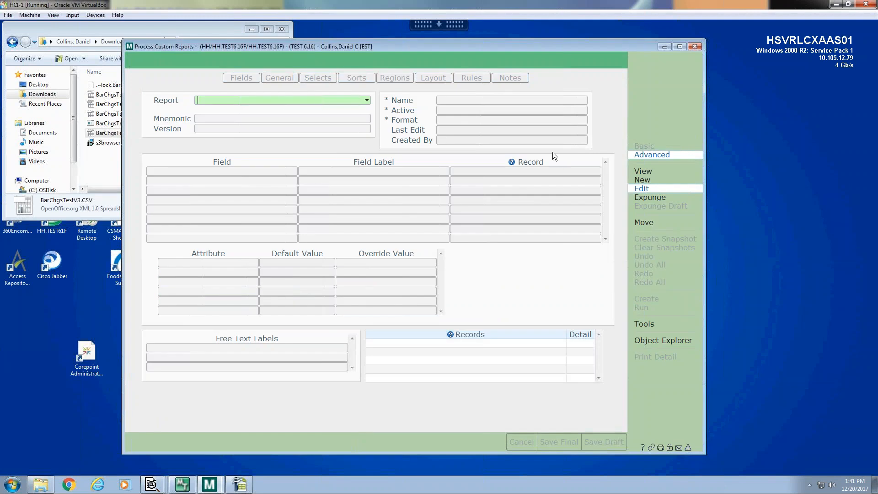
Look up BarHci in the report lookup by Report instead of Name, and open BarHciChargesTips for editing.
text(barh)
key(Return)
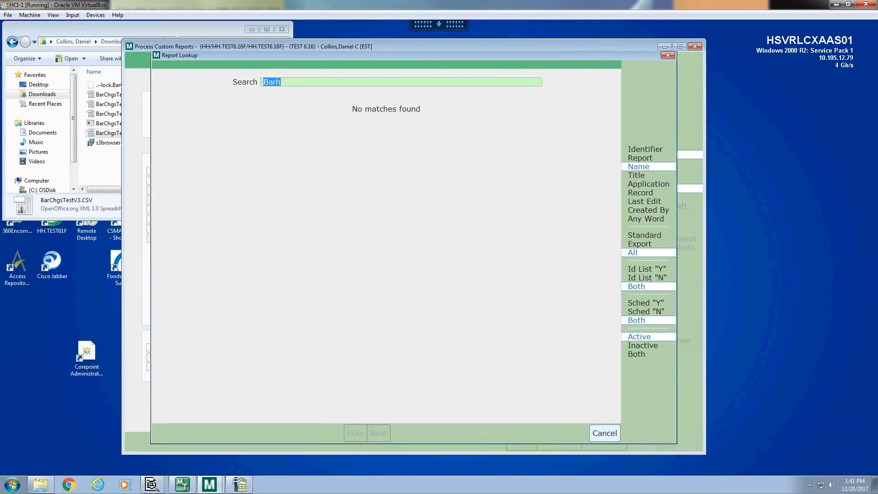
key(BackSpace)
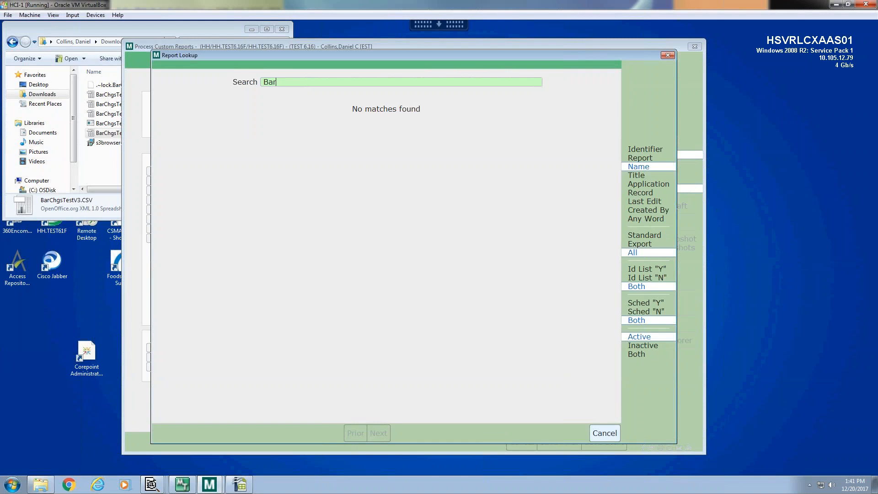
text(Hci)
click(642, 165)
click(640, 158)
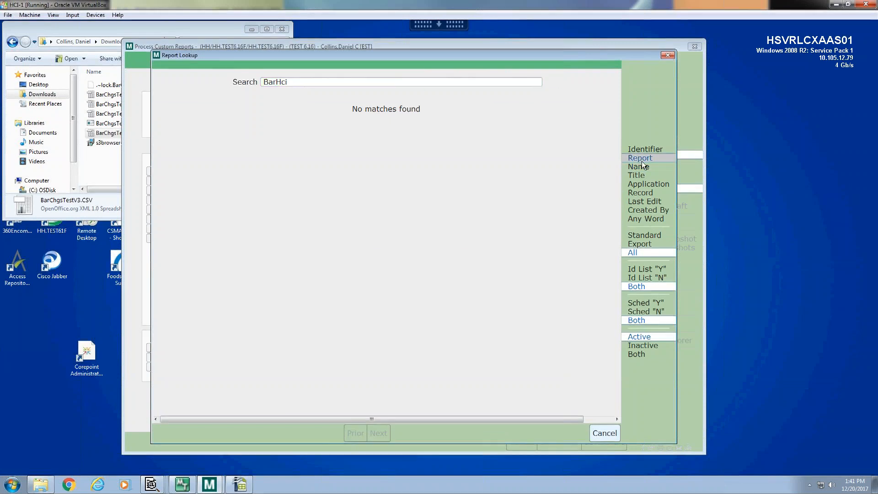
click(219, 166)
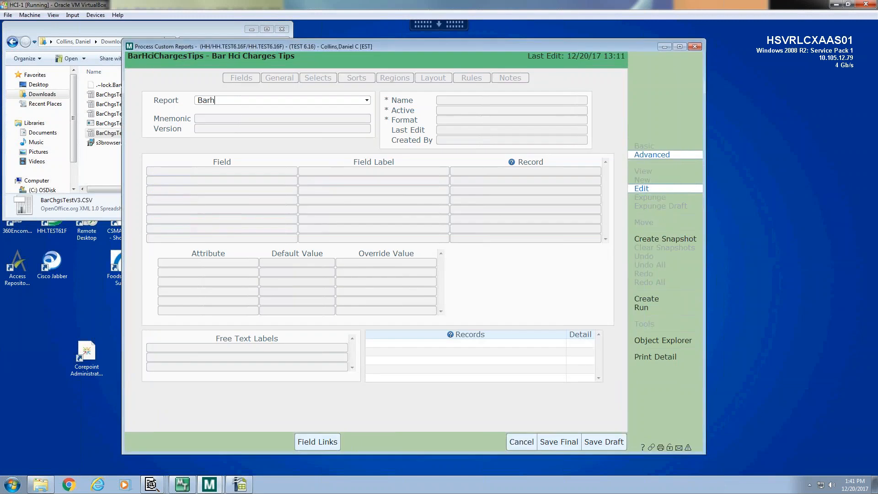
Open the report layout and look at the edit settings of the Report Trailer region.
click(434, 79)
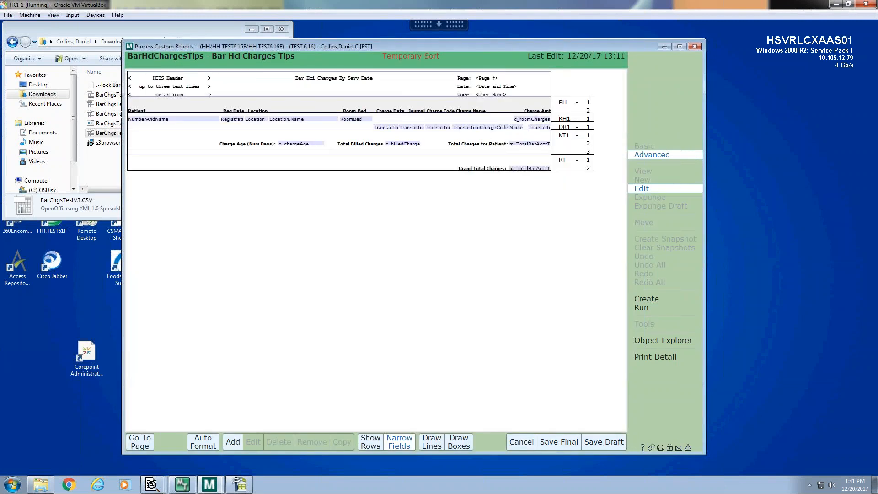
click(339, 162)
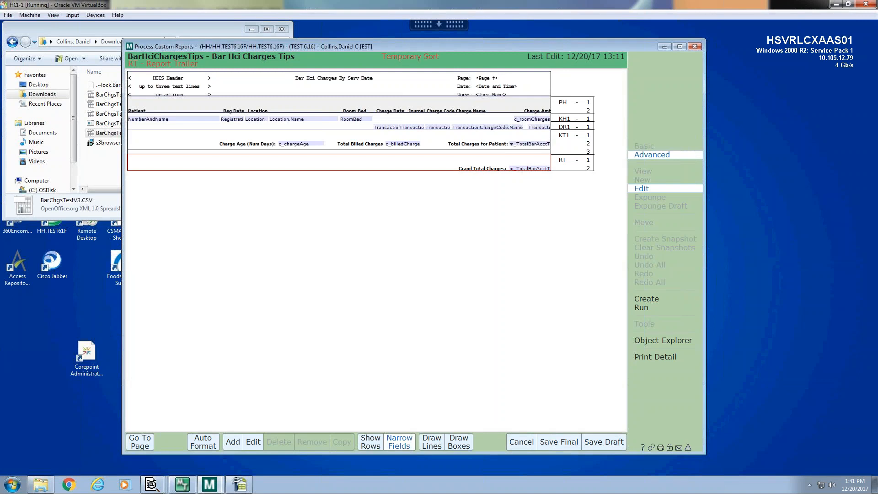
click(583, 144)
click(529, 143)
click(579, 162)
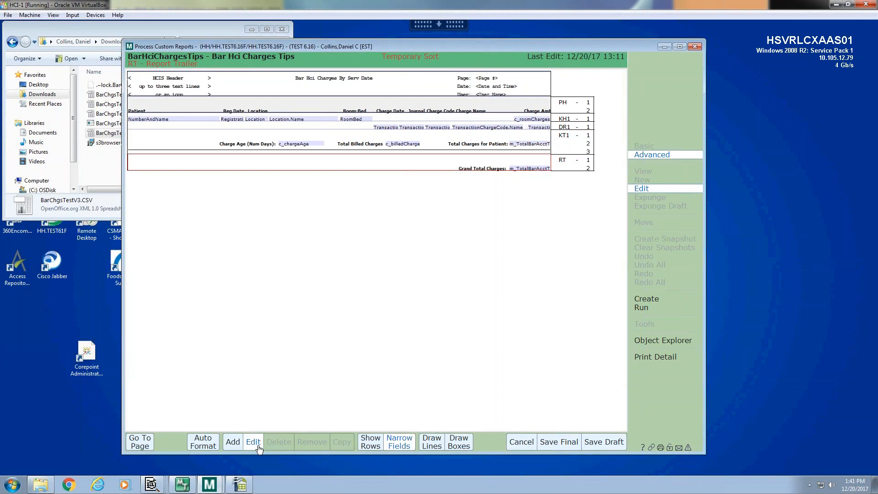
click(258, 448)
click(574, 442)
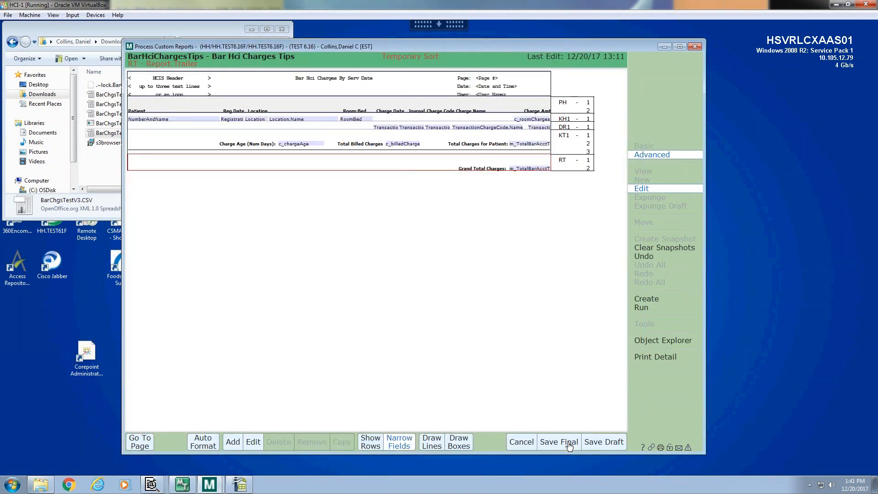
Delete the "Grand Total Charges:" label and remove the m_TotalBarAcctTxnAmtRT field from the Report Trailer.
click(476, 168)
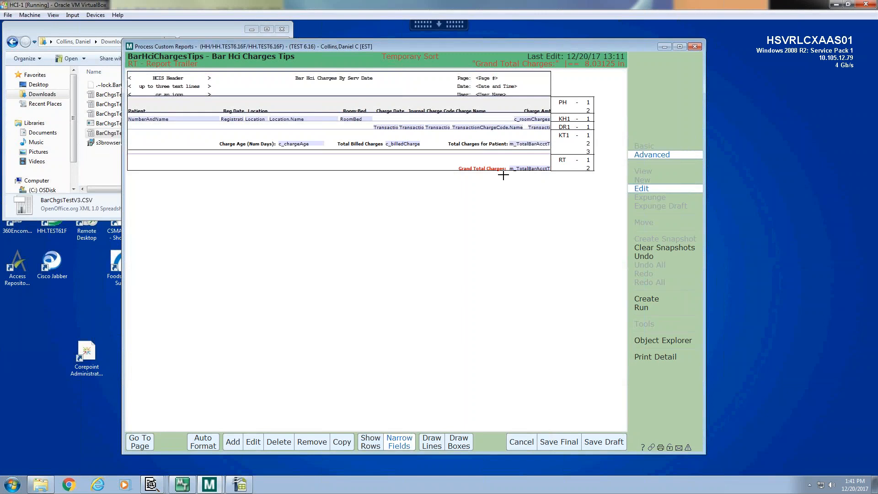
click(293, 443)
click(530, 168)
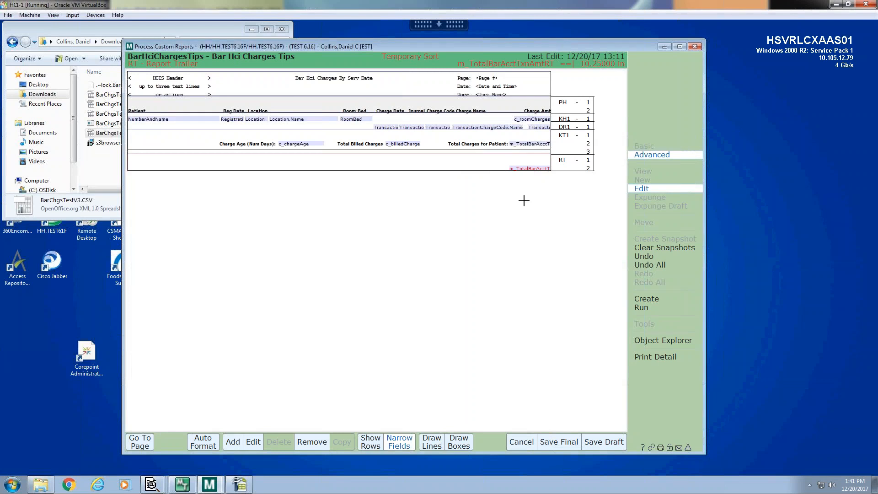
click(317, 442)
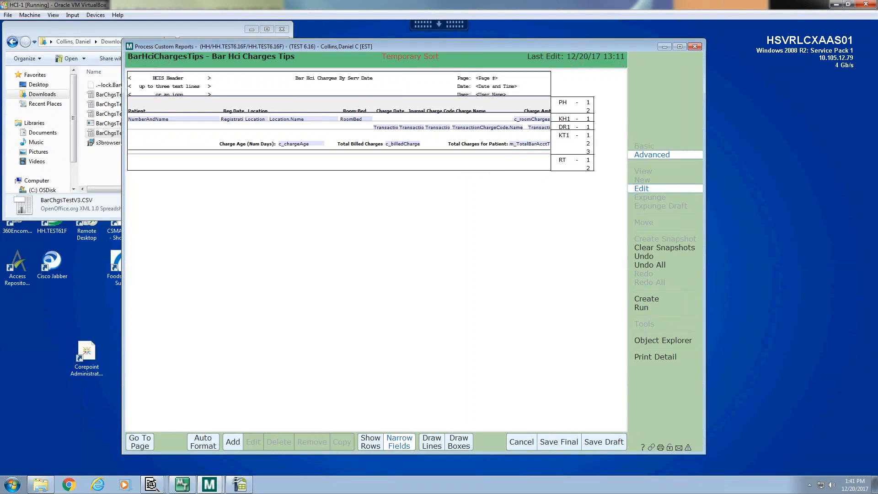
Open the Regions page and check the records and fields of the RT Report Trailer region.
click(340, 163)
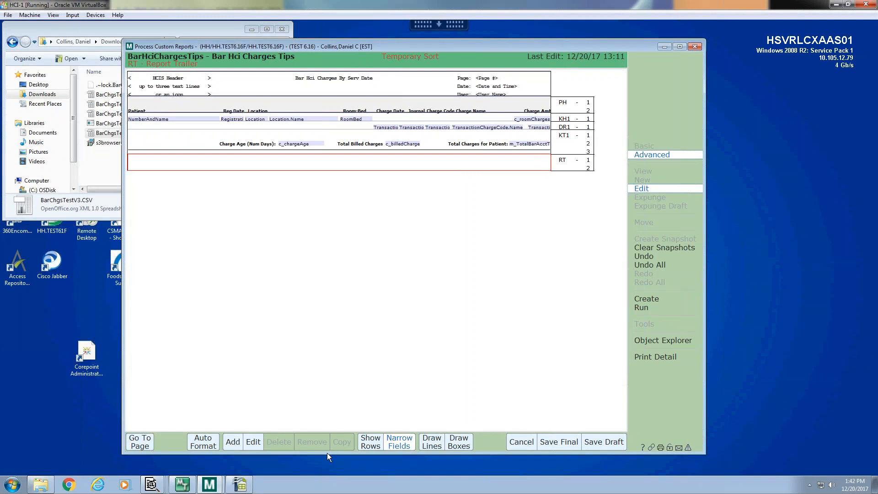
click(137, 441)
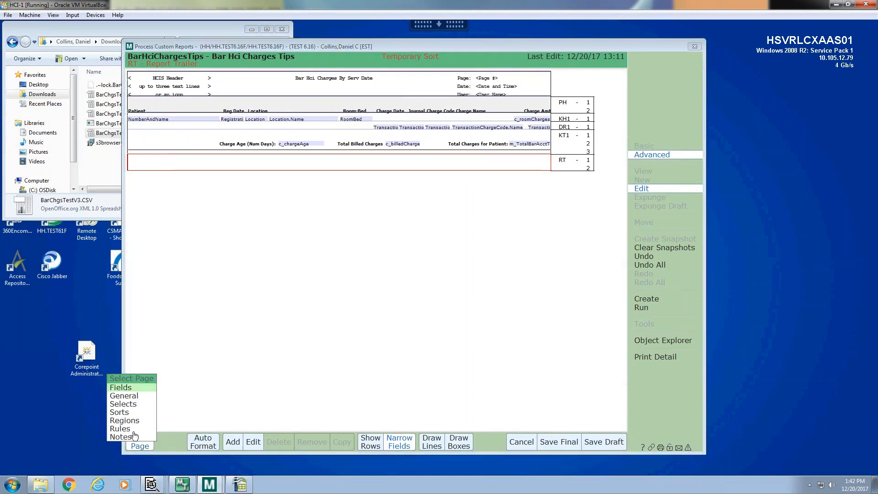
click(131, 421)
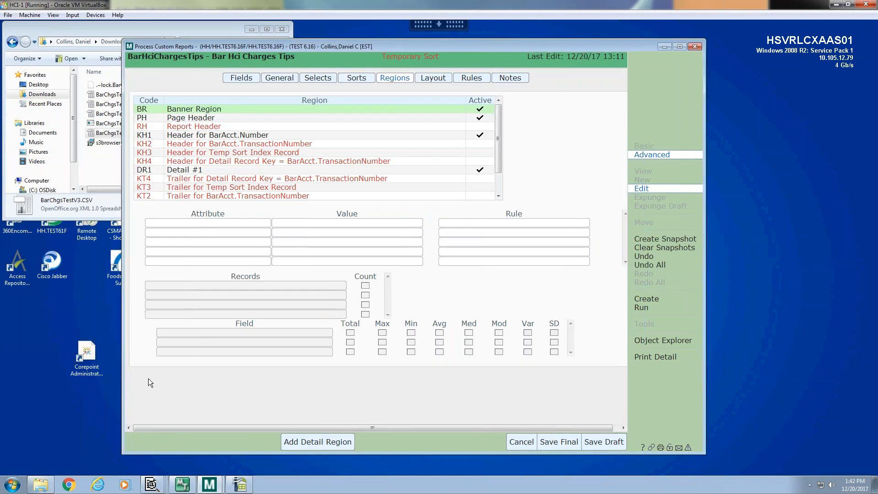
drag(498, 152, 500, 202)
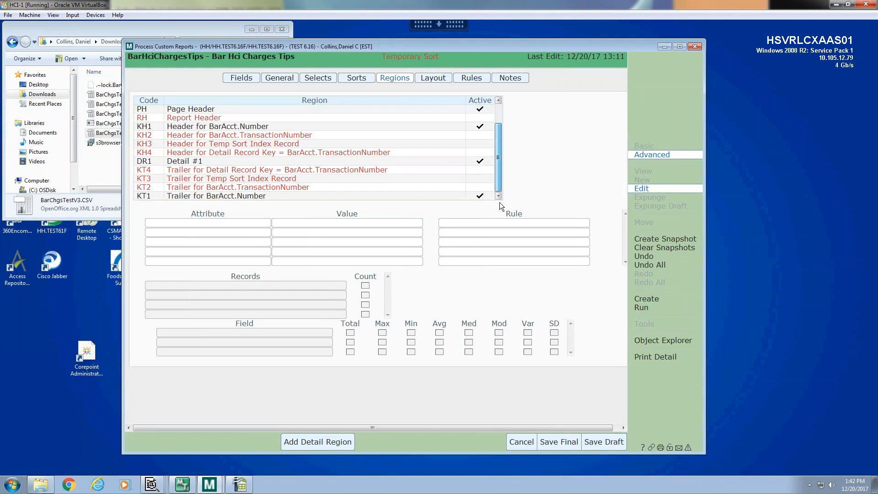
click(194, 197)
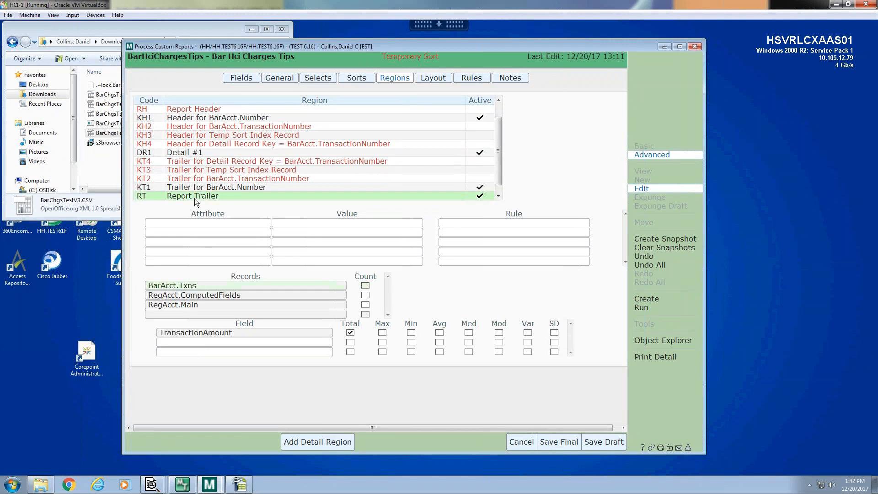
click(187, 287)
click(188, 304)
click(190, 296)
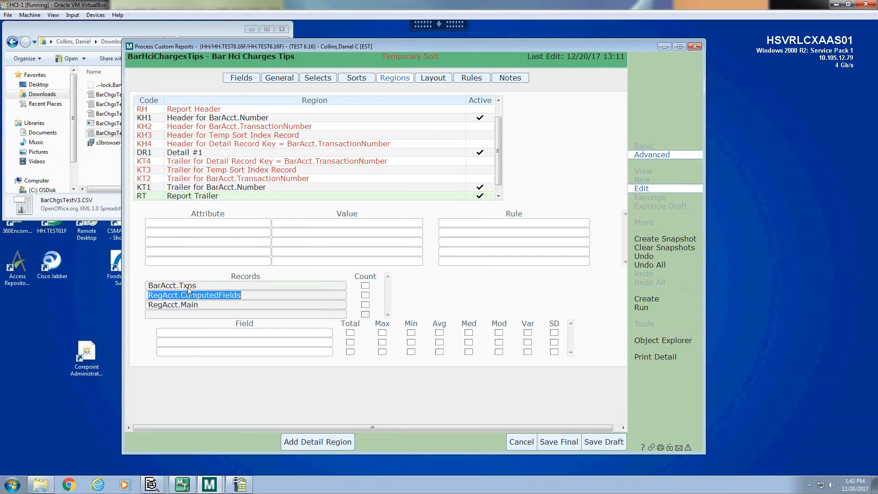
Clear the Total option for TransactionAmount under BarAcct.Txns in the RT region, and delete that field entry.
click(189, 287)
click(190, 334)
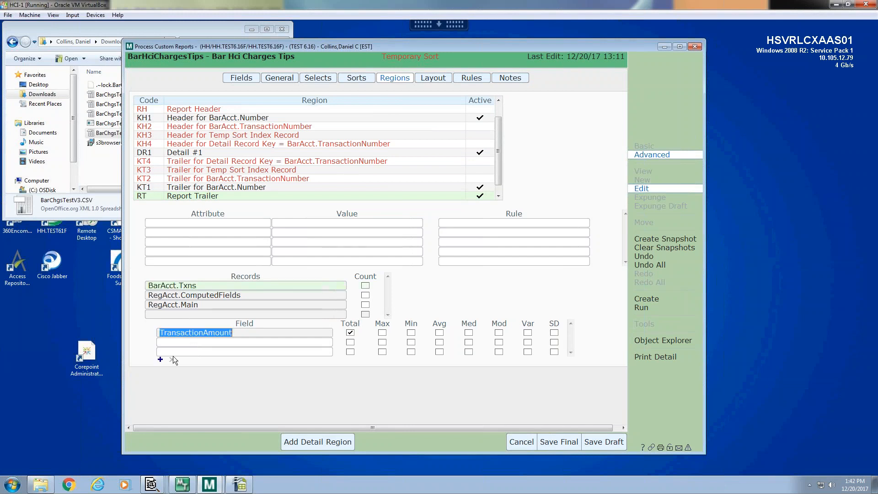
click(351, 333)
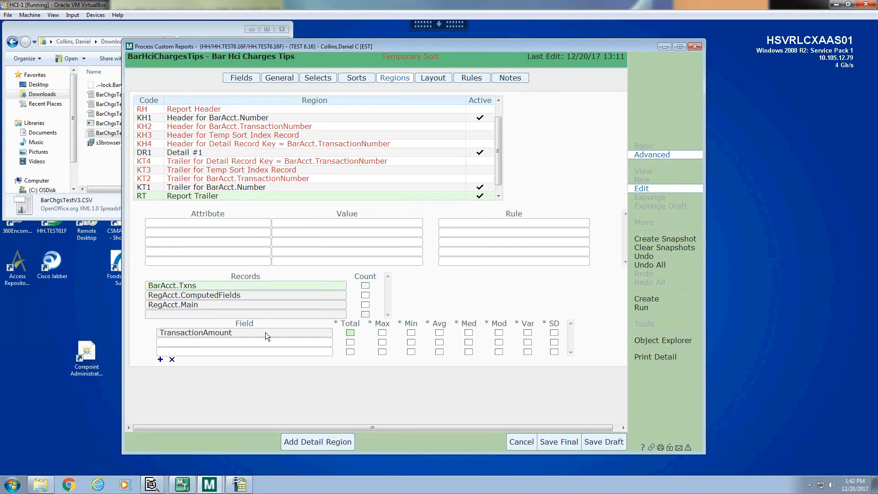
click(225, 334)
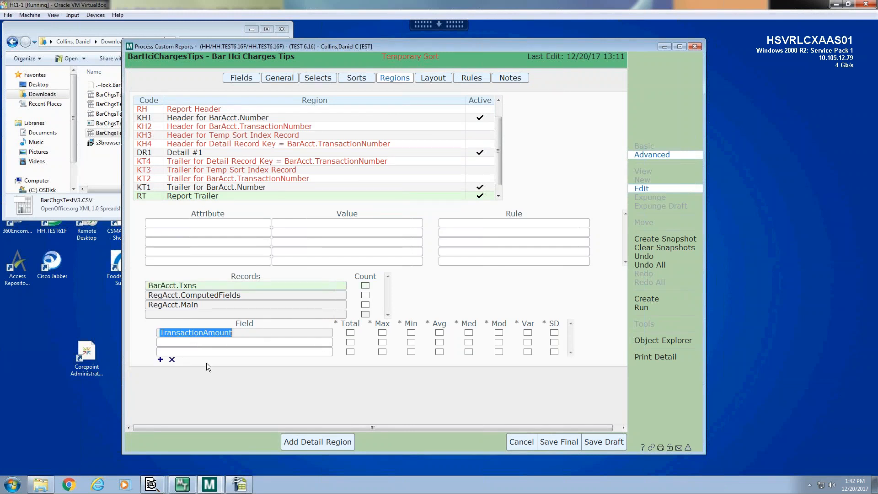
click(172, 360)
click(180, 307)
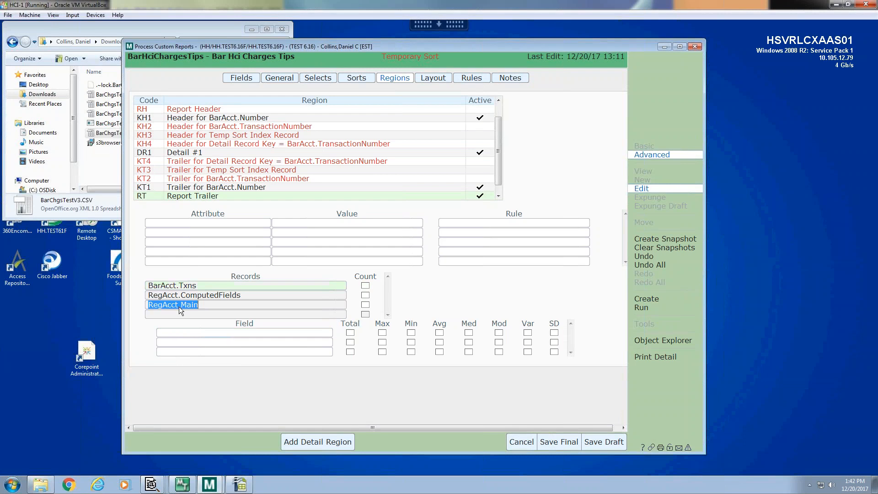
click(194, 282)
Clear the Total option for TransactionAmount in the KT1 region, and delete that field entry.
click(213, 189)
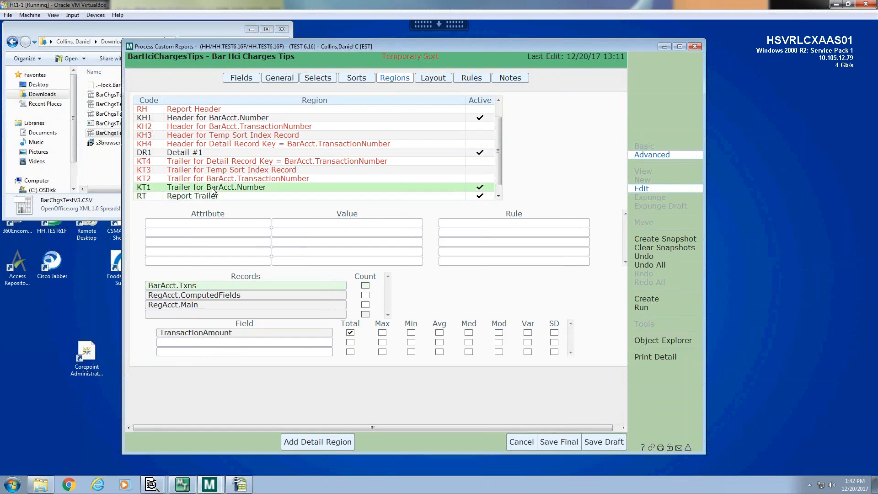
click(350, 332)
click(172, 360)
Inactivate the RT Report Trailer region and open the layout.
click(207, 196)
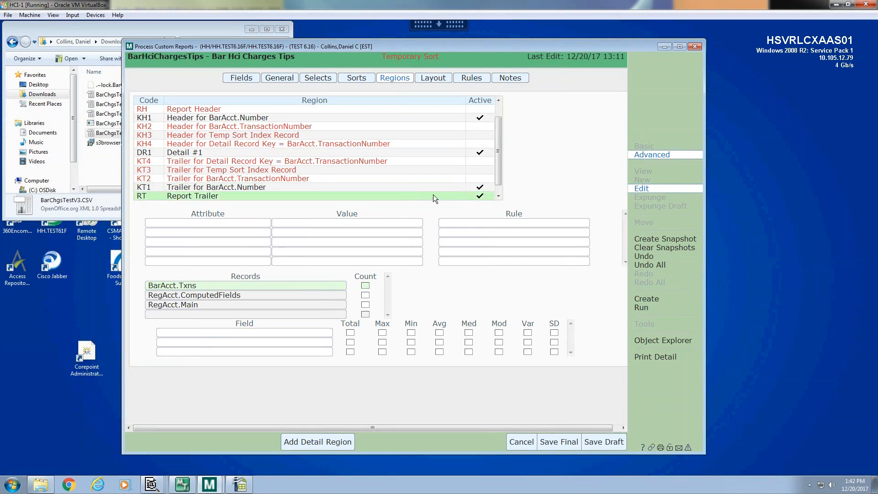
click(480, 196)
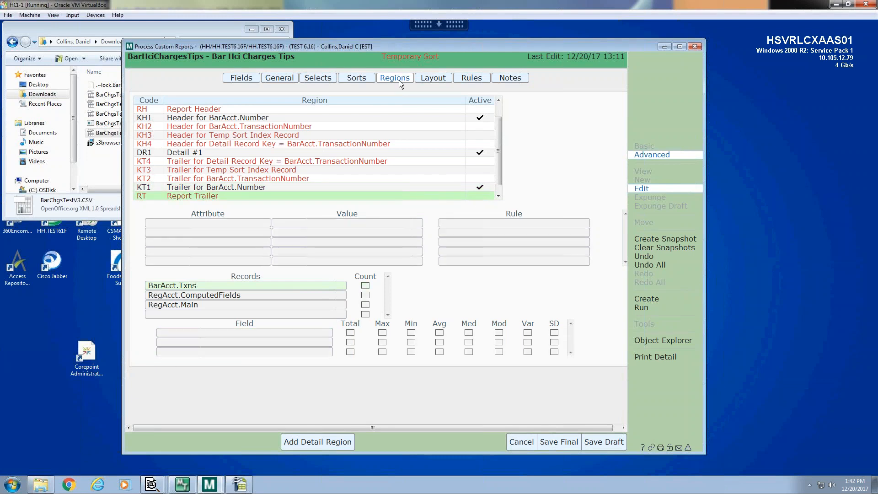
click(426, 81)
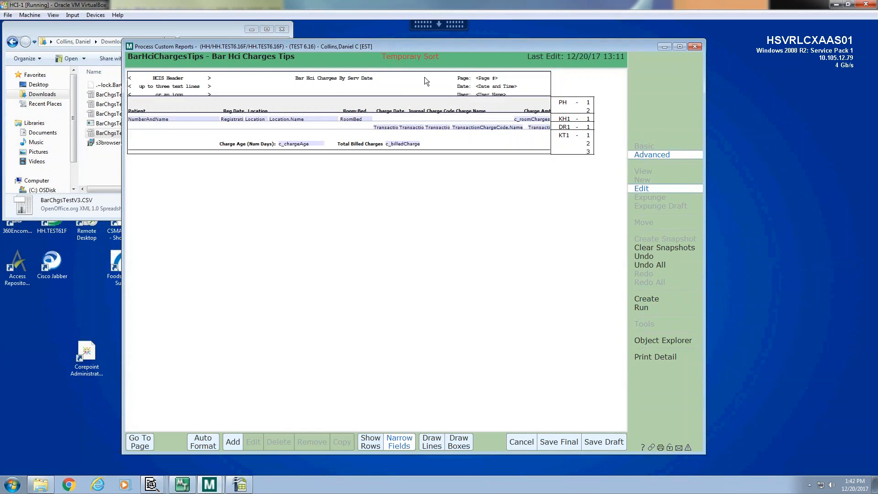
Show the layout rows and extend the KT1 trailer to four rows, with its horizontal line in row 4.
click(532, 150)
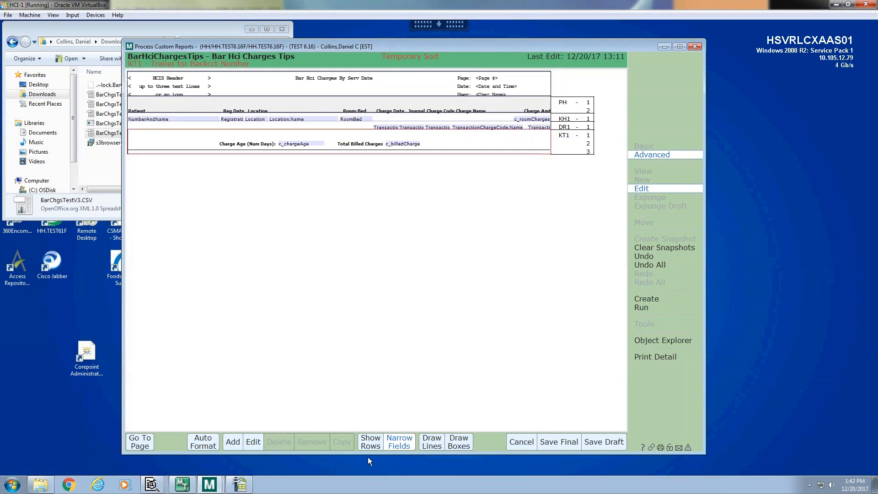
click(370, 443)
click(545, 150)
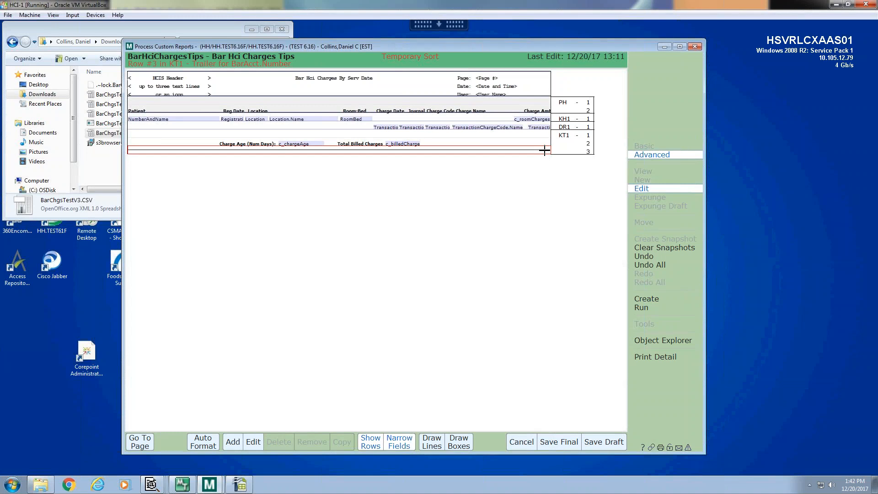
drag(544, 150, 545, 158)
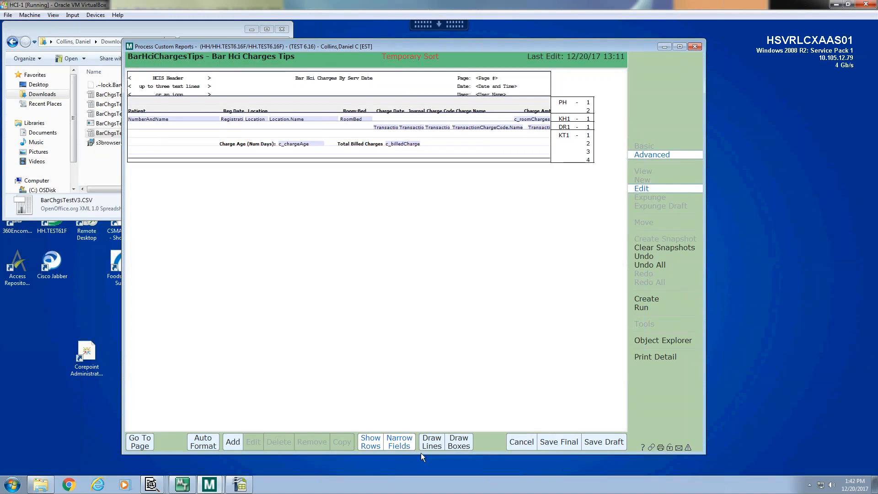
click(588, 160)
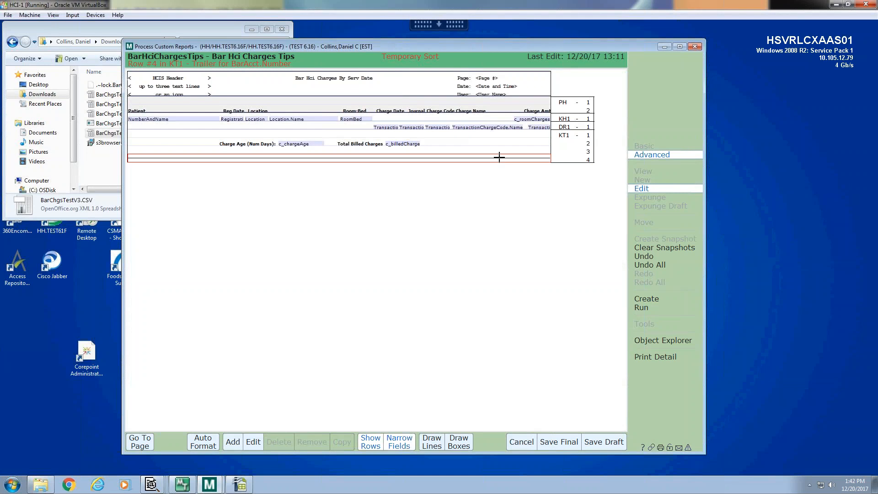
key(Up)
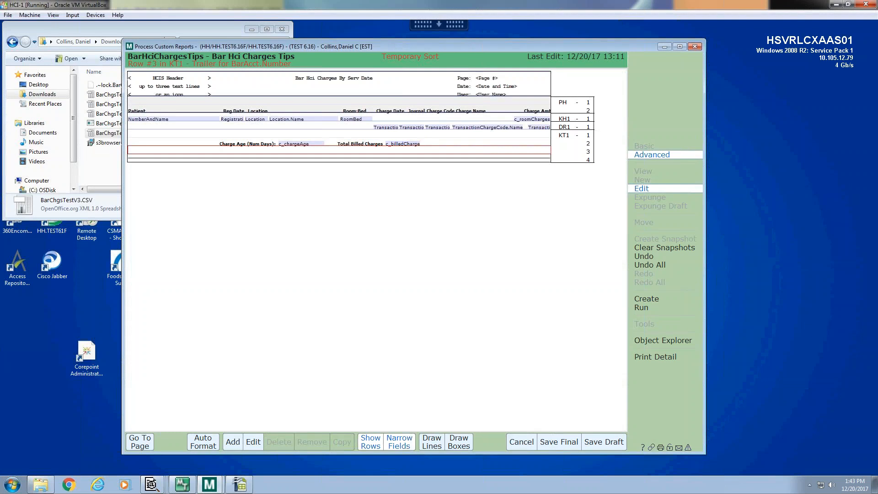
Delete the horizontal line in row 4 of the KT1 trailer, and delete that empty row.
click(475, 158)
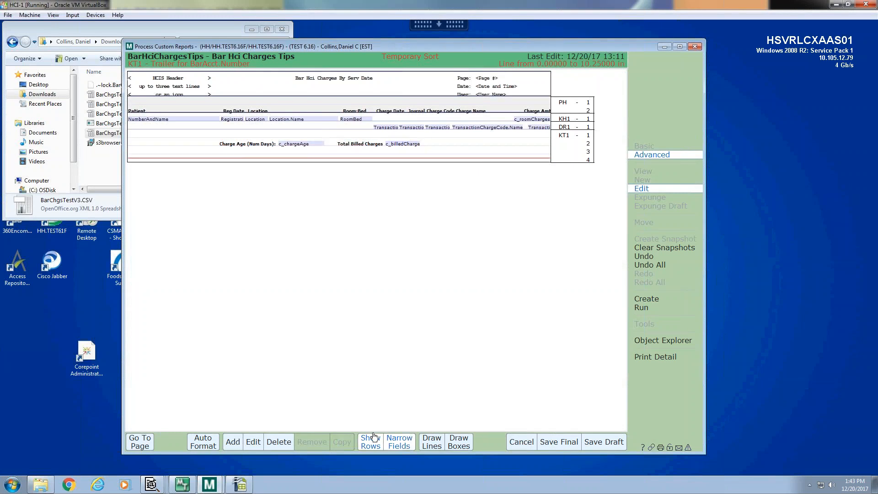
click(278, 442)
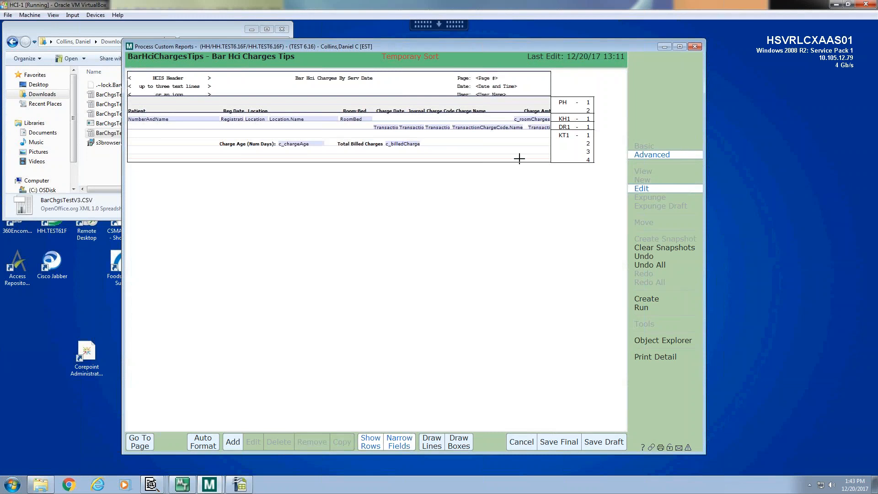
click(488, 158)
key(Up)
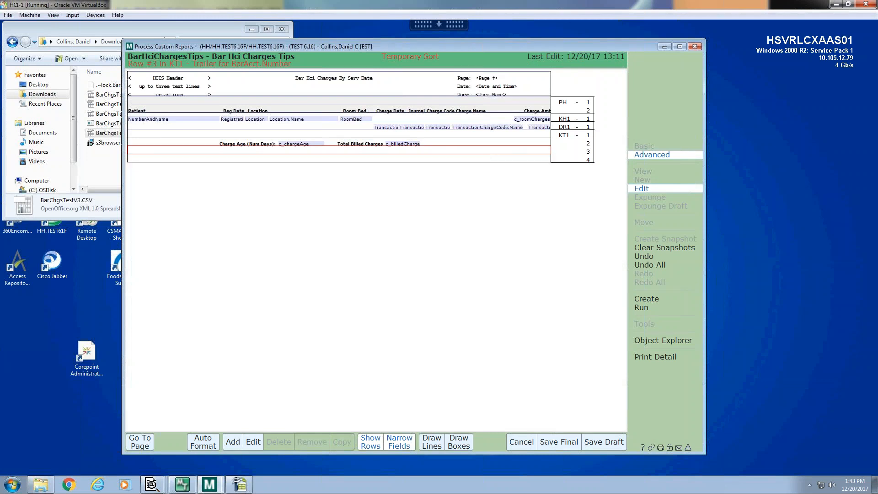
key(Down)
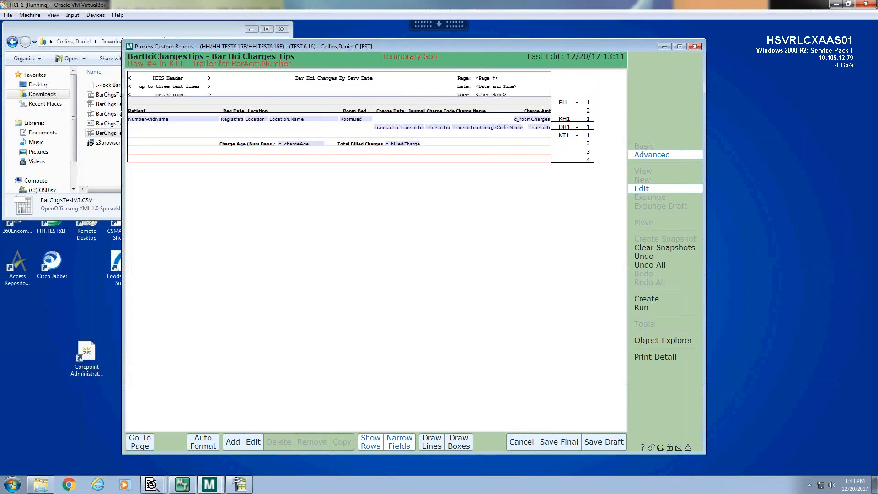
key(Delete)
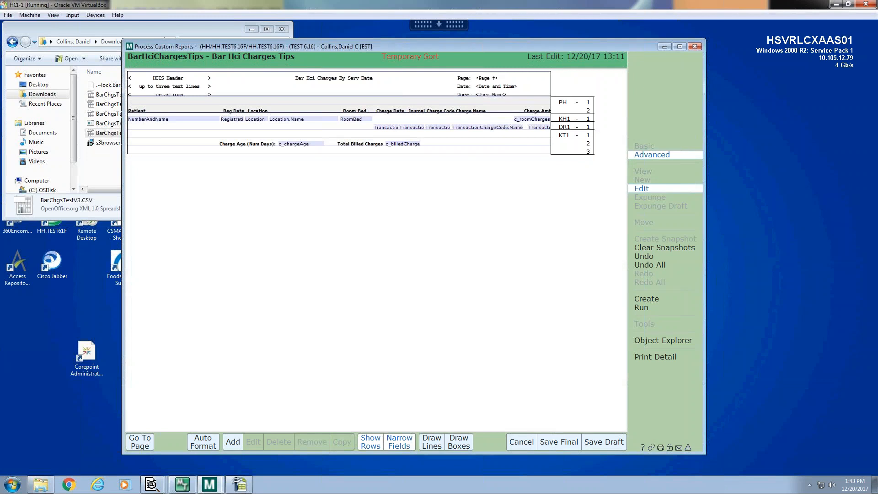
Look at the attribute and print condition settings of row 3 in KT1, and close them without changes.
key(Up)
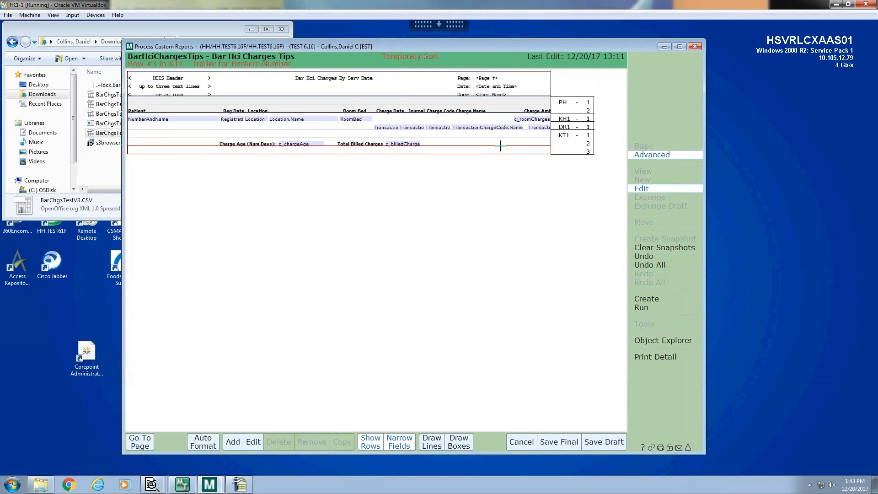
click(253, 442)
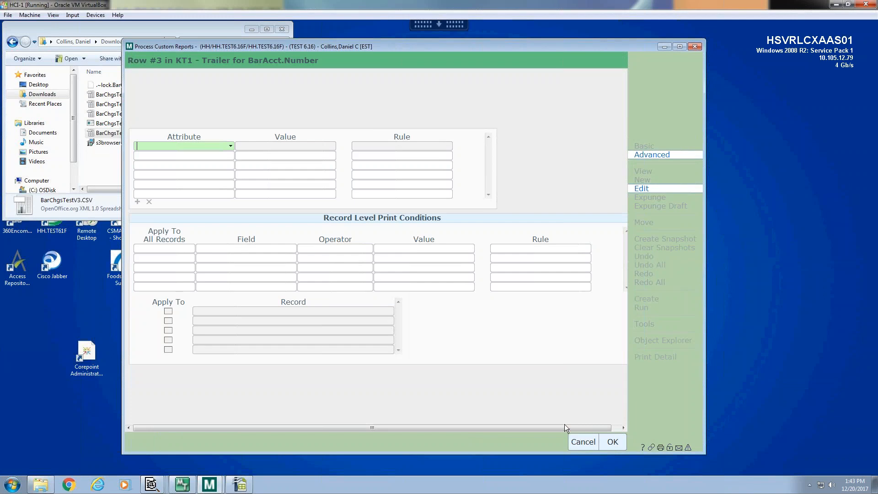
click(579, 440)
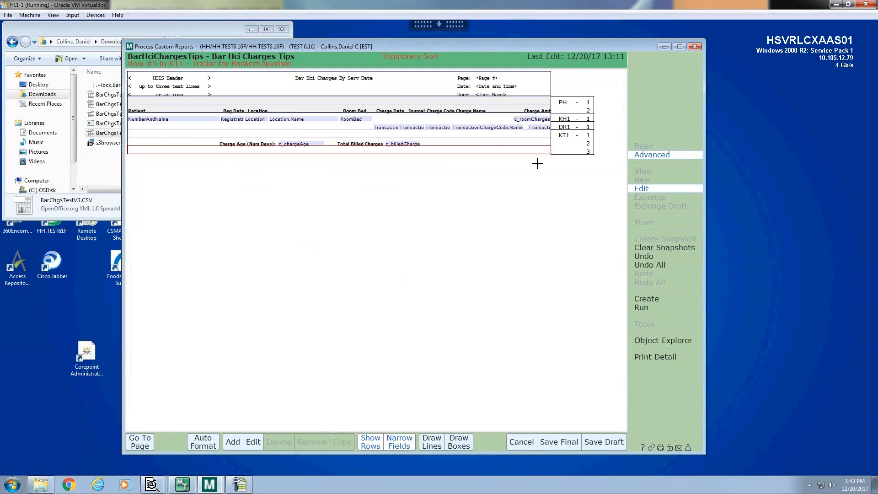
Reactivate the RT Report Trailer region and return to the report layout.
click(139, 442)
click(139, 421)
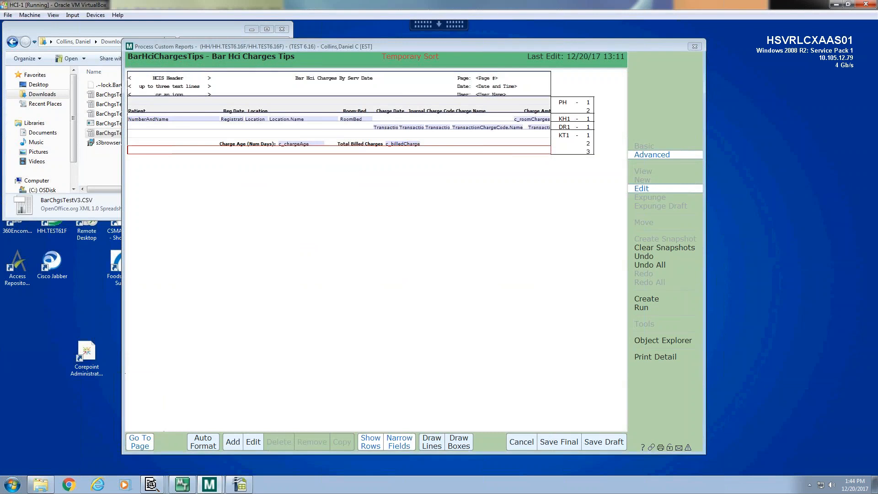
click(197, 196)
click(480, 196)
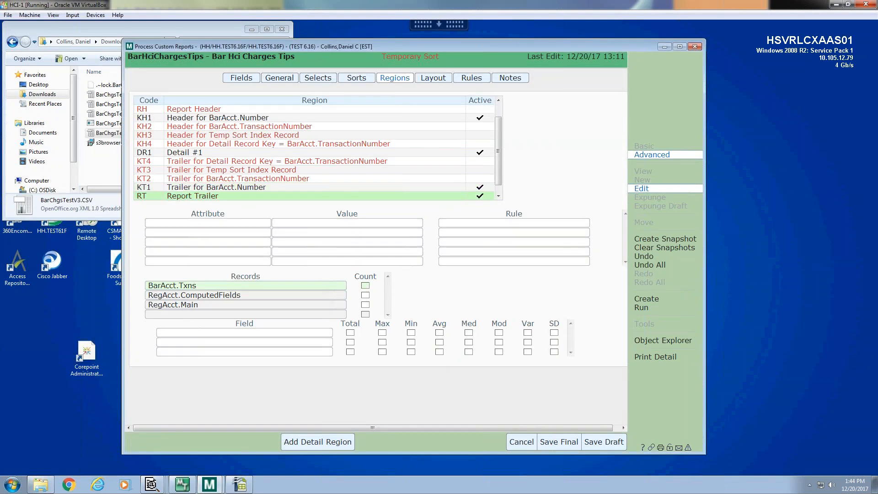
click(442, 78)
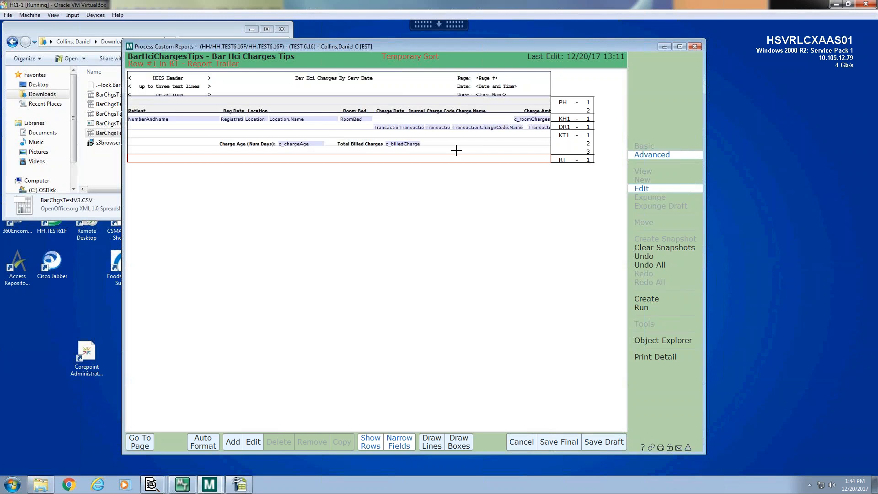
Hide the layout rows and remove the empty row 3 of the KT1 trailer, directly above the RT Report Trailer.
click(374, 448)
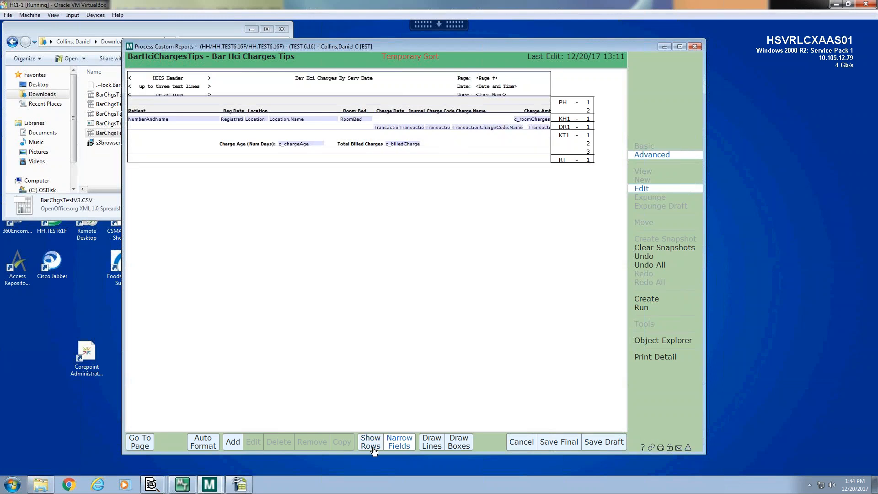
click(443, 151)
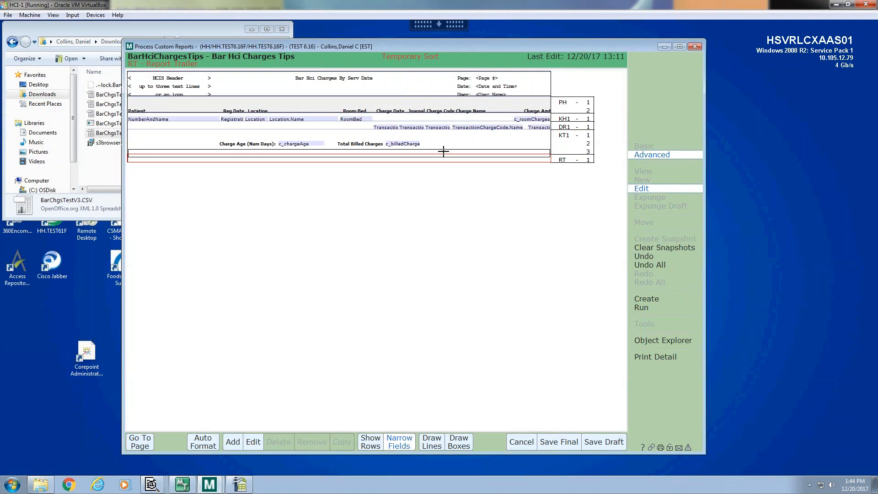
key(Delete)
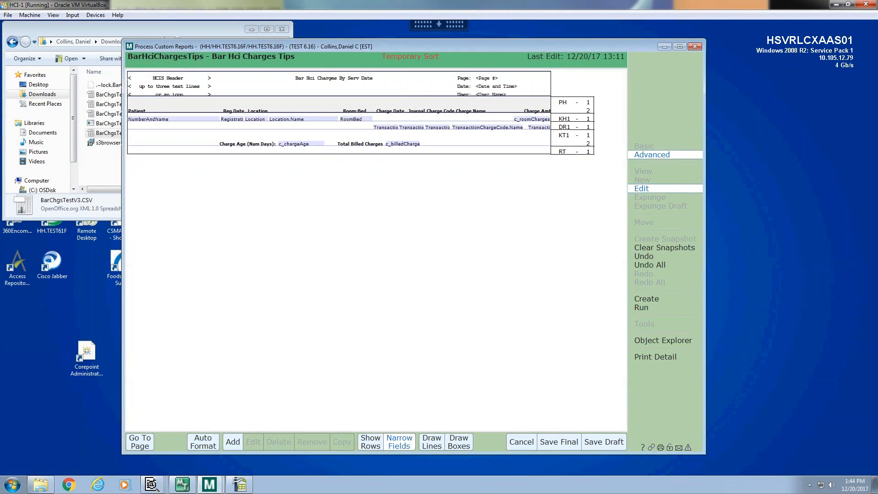
Inactivate the RT Report Trailer region again and go back to the report layout.
click(145, 442)
click(138, 420)
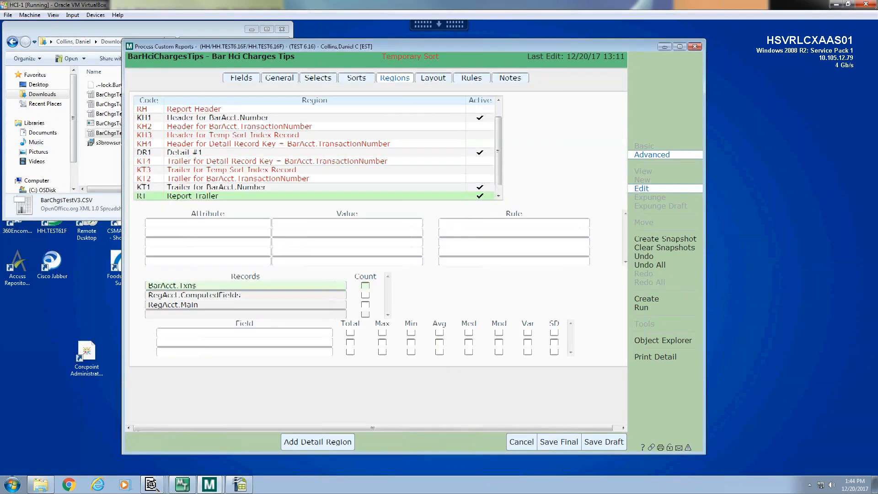
click(478, 198)
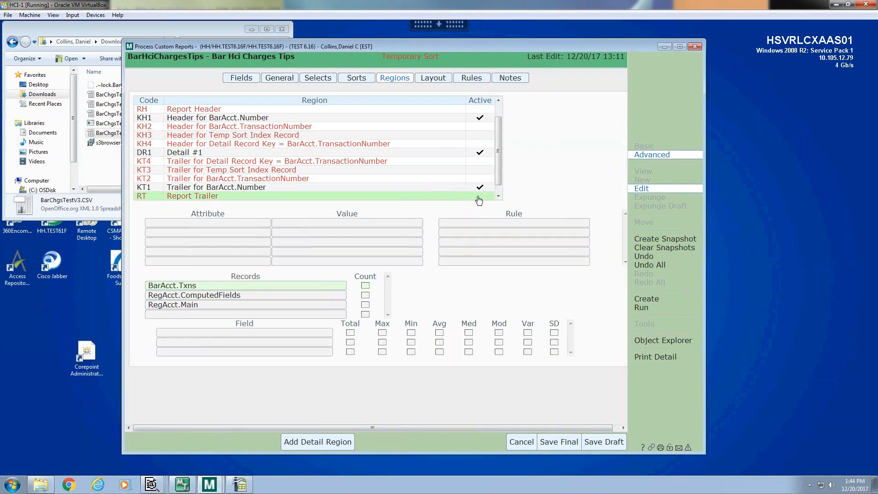
click(441, 81)
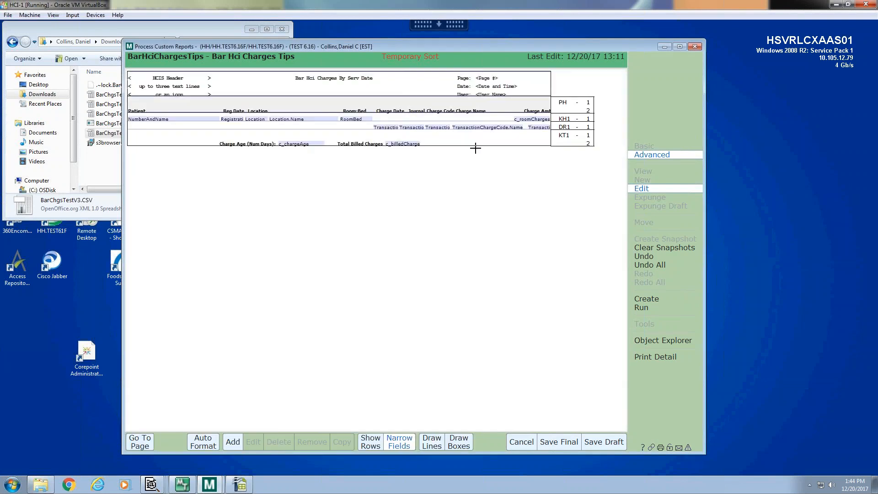
Move the DR1 detail region down so that the KH1 header extends to three rows.
click(447, 142)
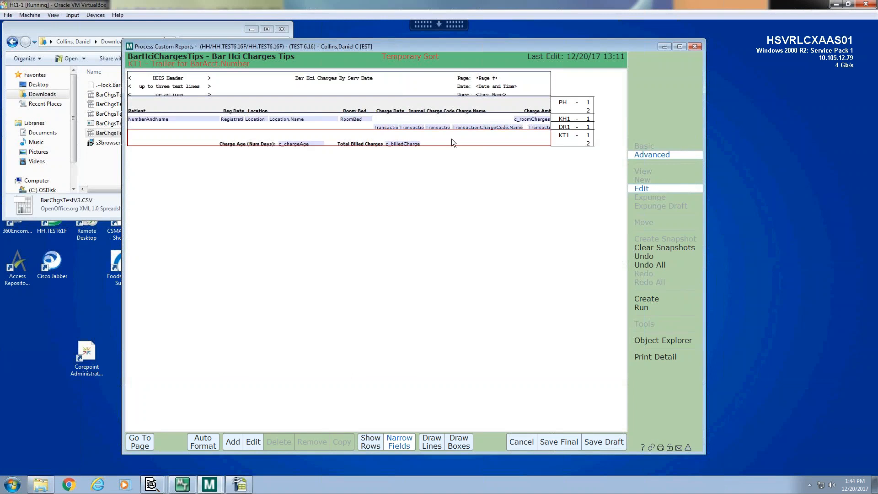
click(456, 440)
drag(366, 128, 378, 142)
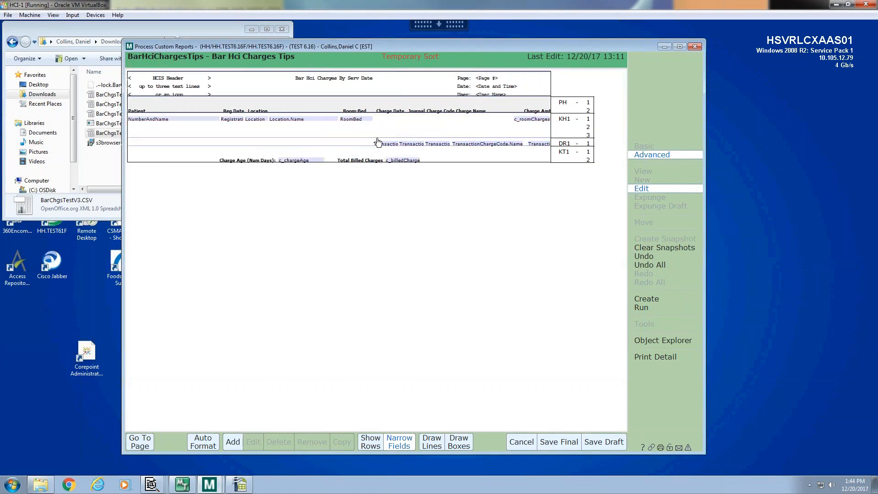
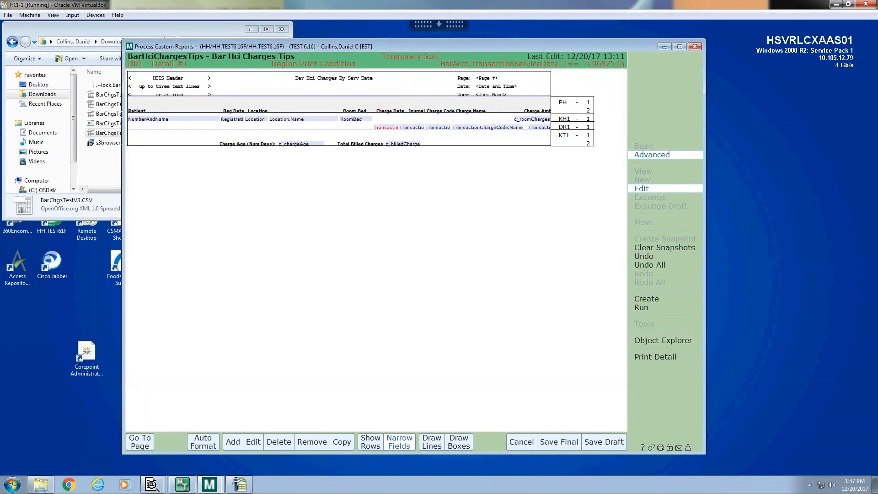
Move the c_billedCharges field in the KT1 trailer slightly left, to 7.06250 in.
click(390, 112)
click(400, 144)
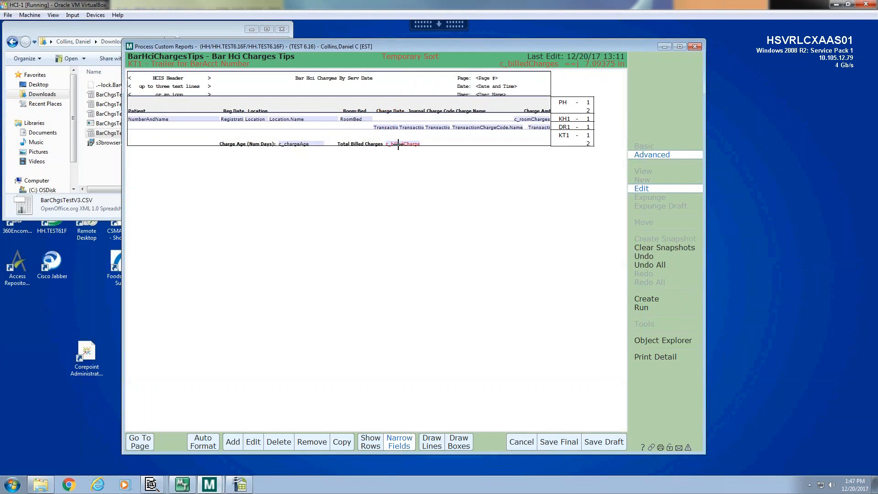
mouse_move(398, 145)
mouse_down()
mouse_move(448, 142)
mouse_move(481, 122)
mouse_move(478, 115)
mouse_move(434, 145)
mouse_move(397, 146)
mouse_up()
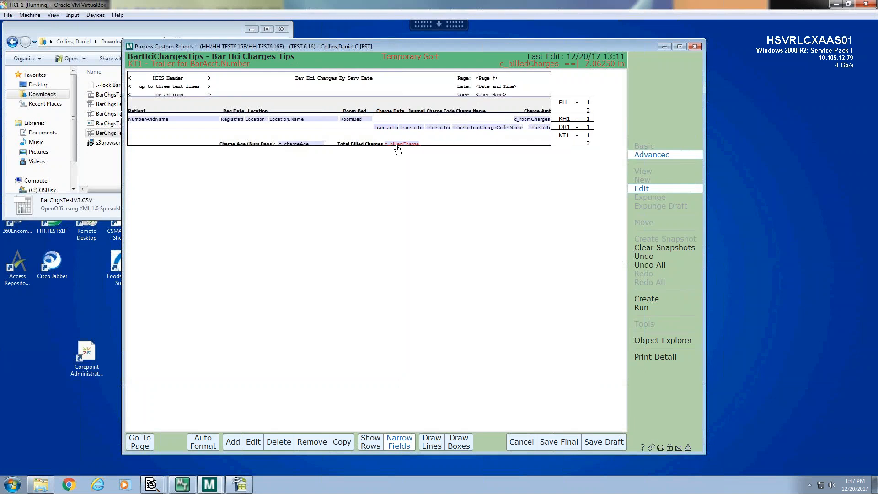
Nudge the Charge Date heading in the page header two increments left to align it with the TransactionServiceDate field.
click(381, 111)
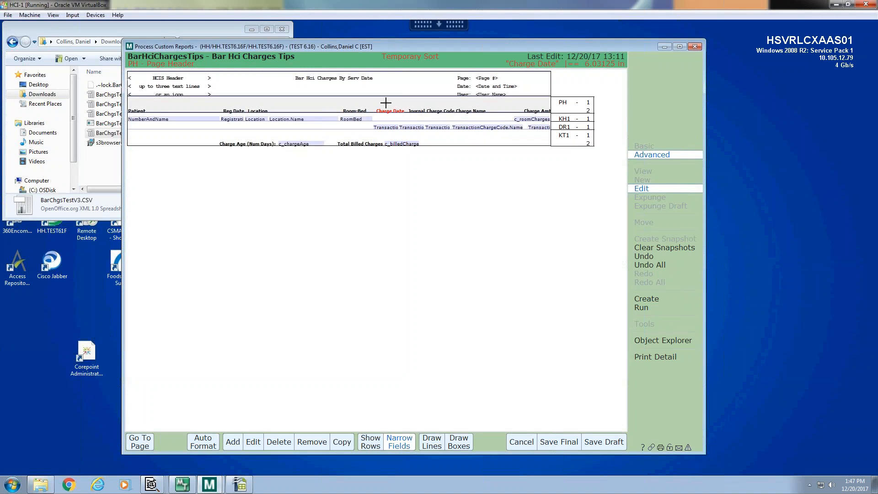
key(Left)
key(Left)
Check the TransactionServiceDate field's margin position and cell attributes in DR1, and close the settings without changes.
click(384, 127)
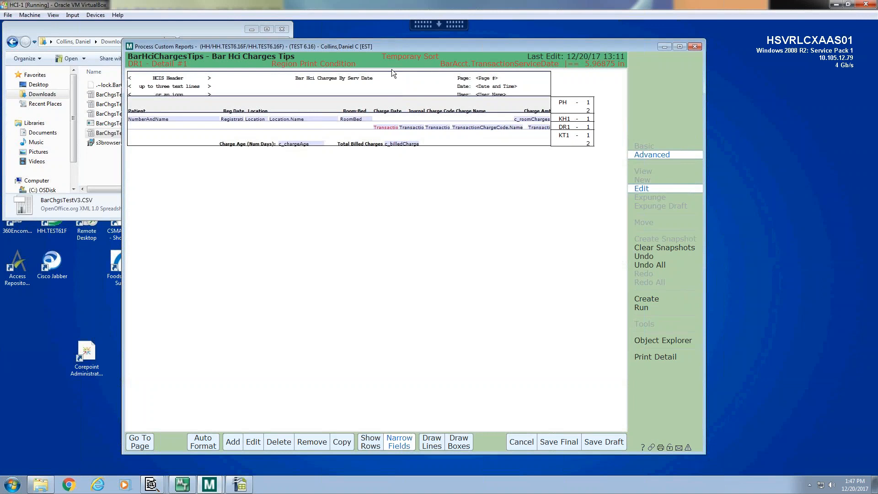
click(254, 443)
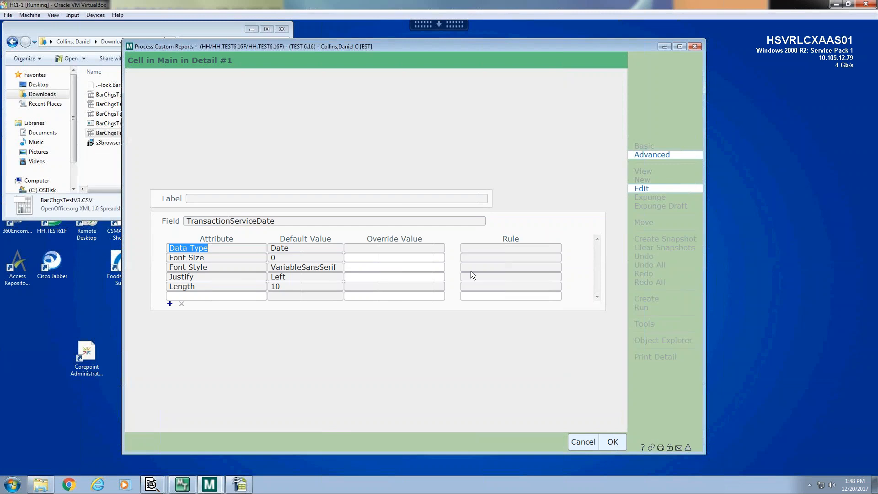
click(581, 441)
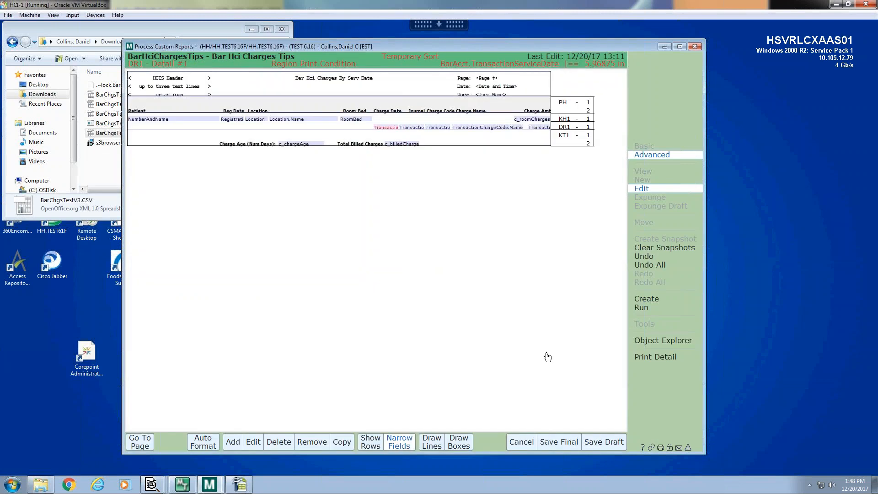
With line drawing and row display on, draw a horizontal line across KT1 row 2 from about 0.09 to 10.25 in.
click(439, 445)
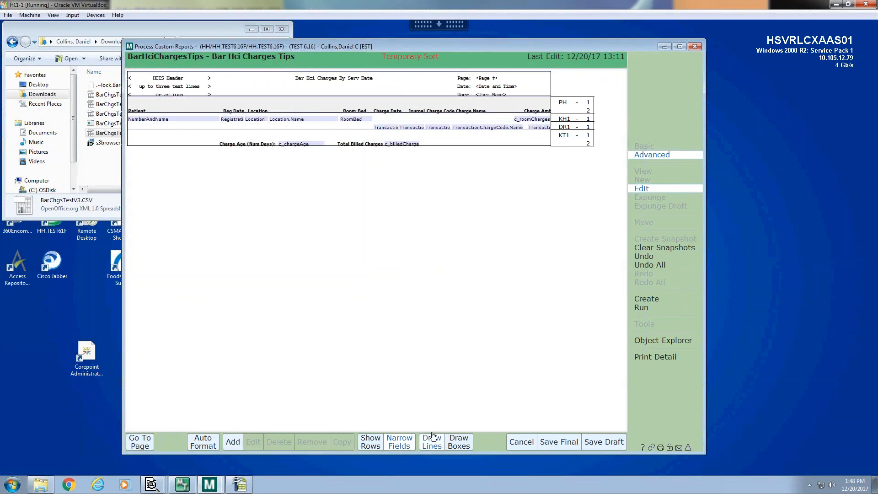
click(375, 445)
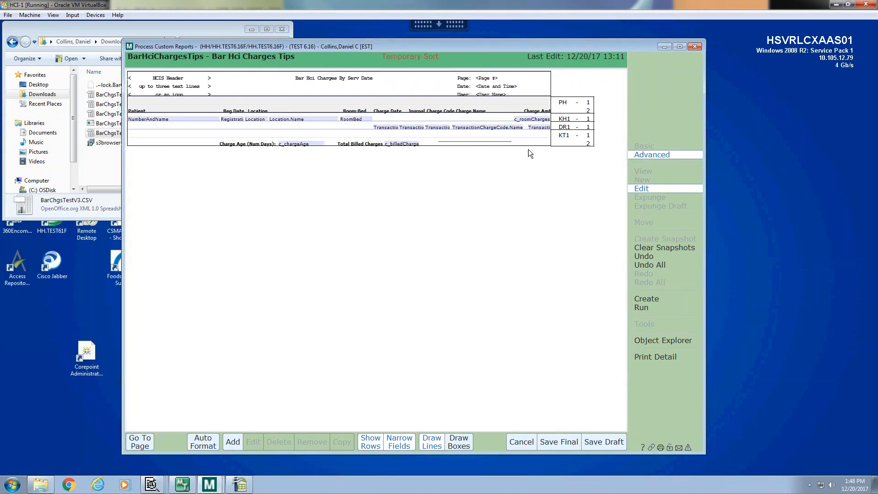
drag(553, 149, 556, 149)
click(643, 257)
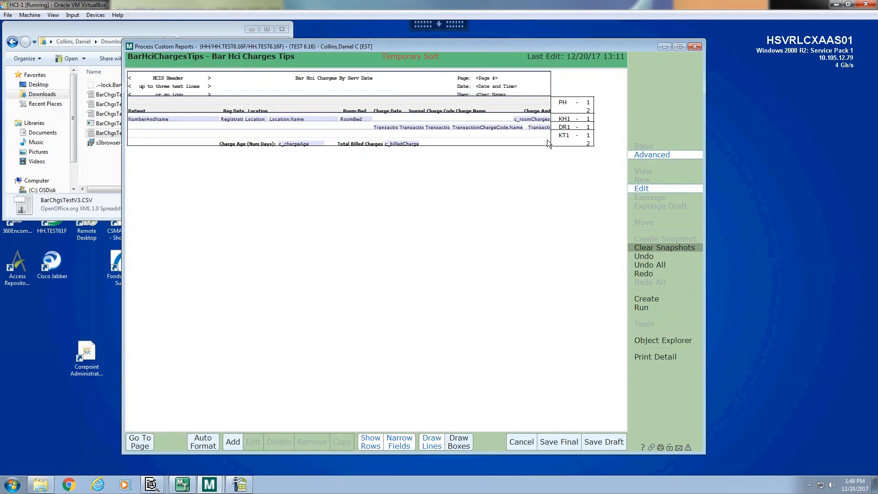
drag(545, 141, 130, 147)
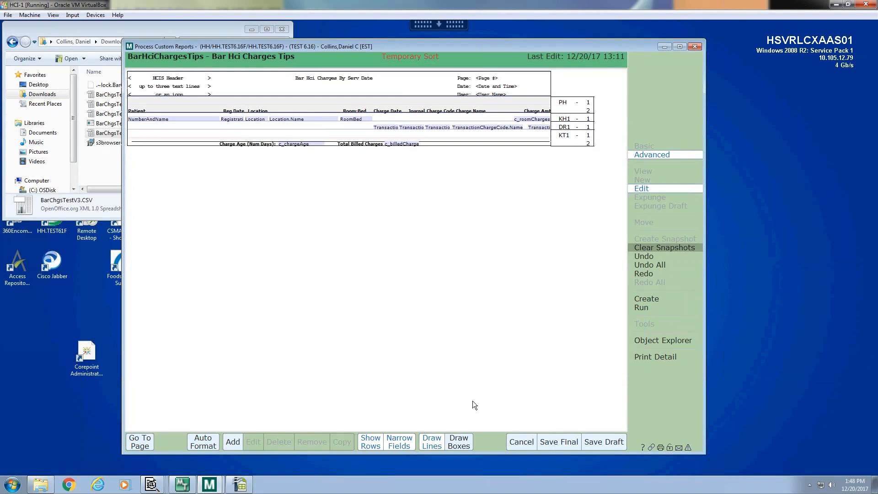
Turn off line drawing and set the left edge of the KT1 horizontal line to 0 inches.
click(432, 442)
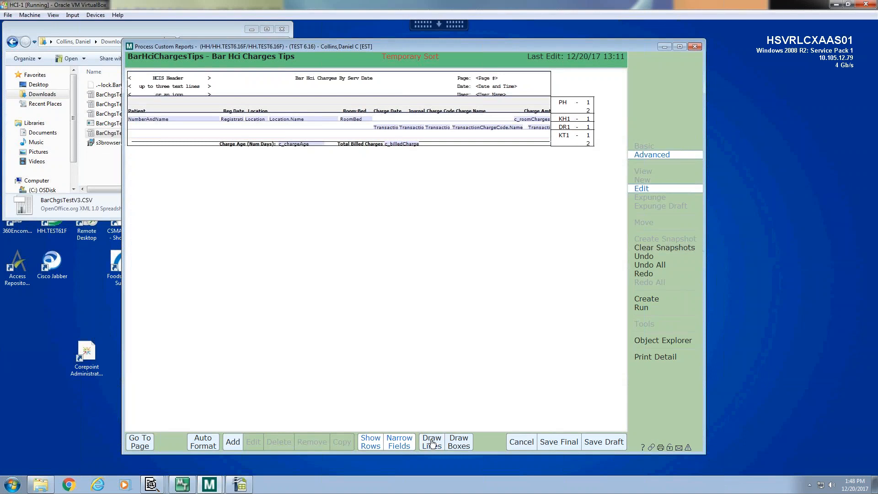
click(155, 139)
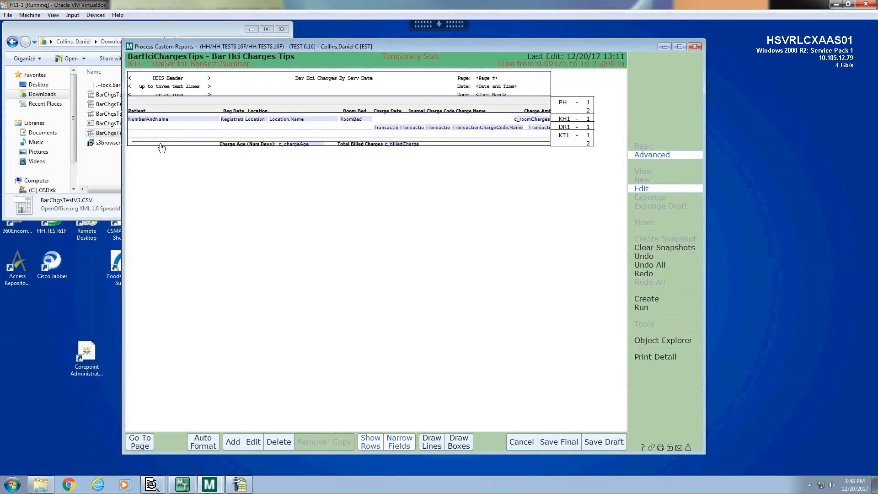
click(253, 442)
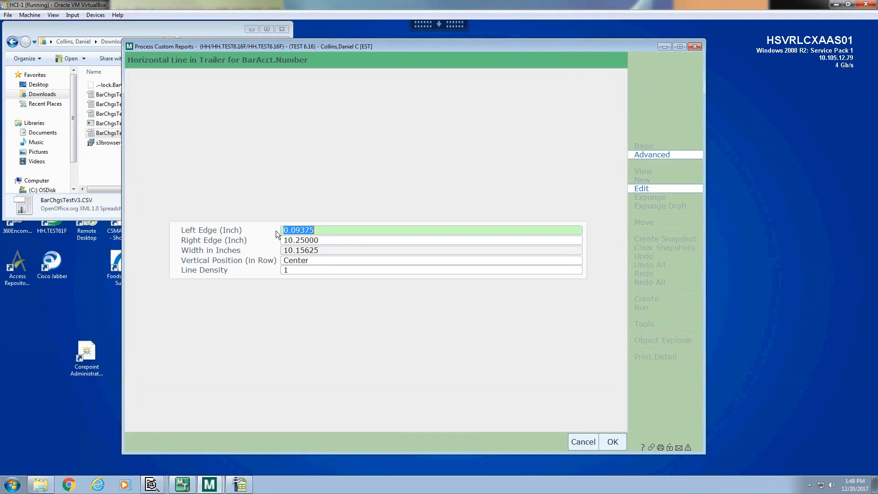
click(317, 228)
key(BackSpace)
key(BackSpace)
key(BackSpace)
key(BackSpace)
text(0)
key(Tab)
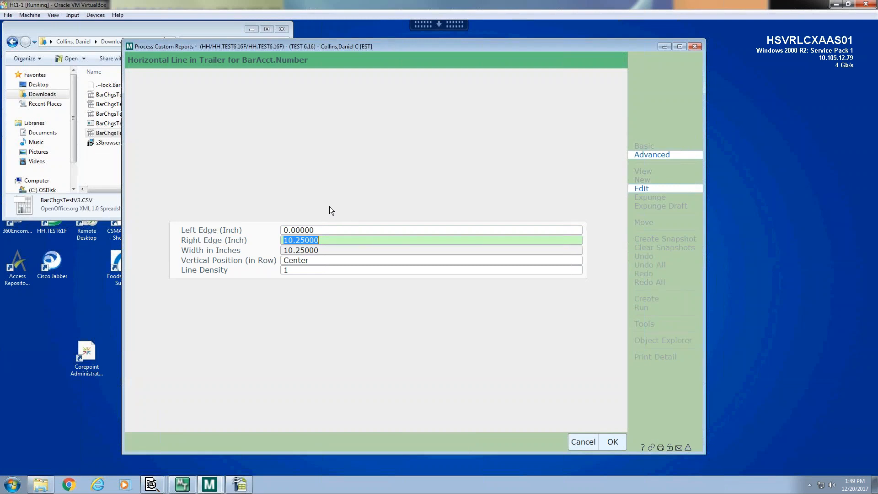
Set the horizontal line's vertical position in the row to Bottom and apply the line settings.
click(314, 260)
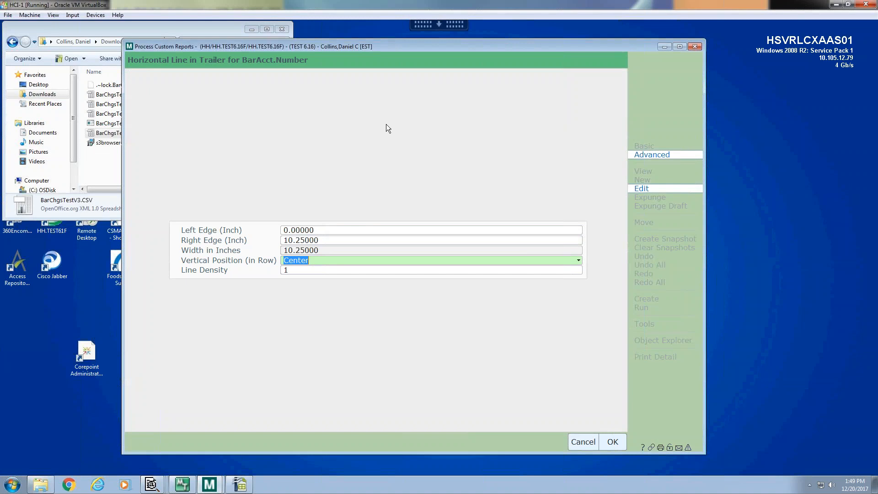
text(bot)
key(Tab)
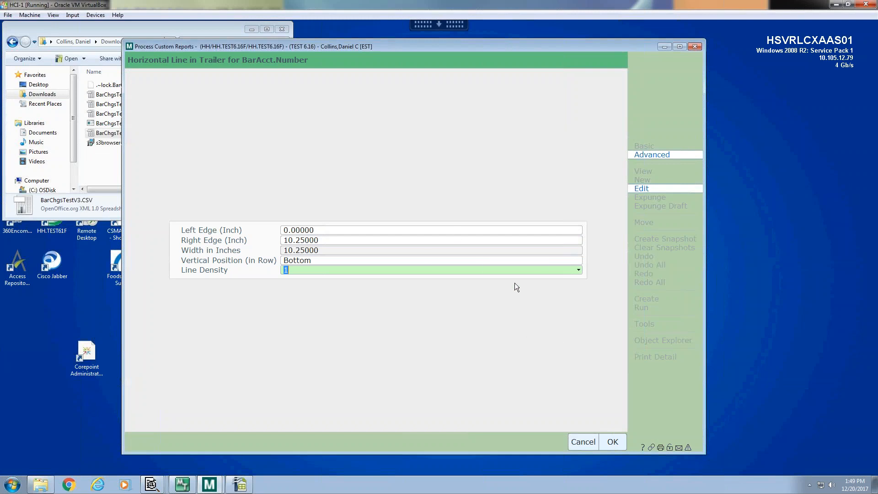
click(613, 442)
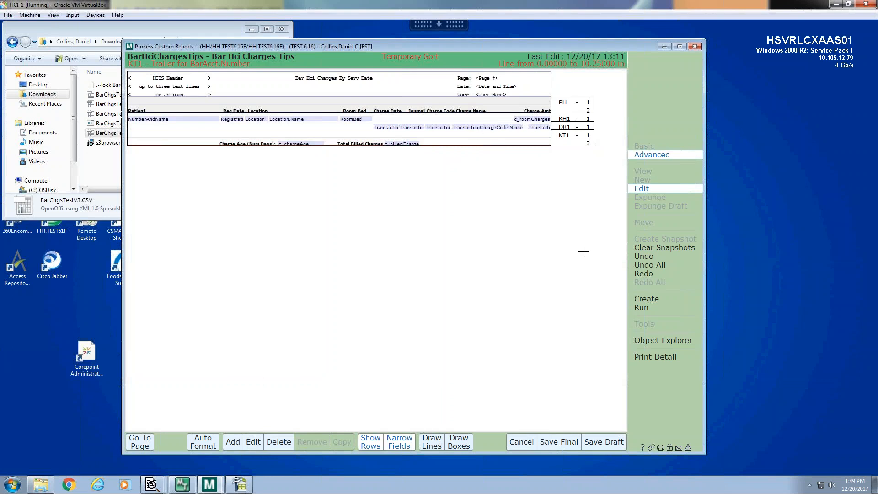
Draw a vertical line from DR1 row 1 to KT1 row 2 at about 1.56 in, and turn off line drawing.
click(440, 440)
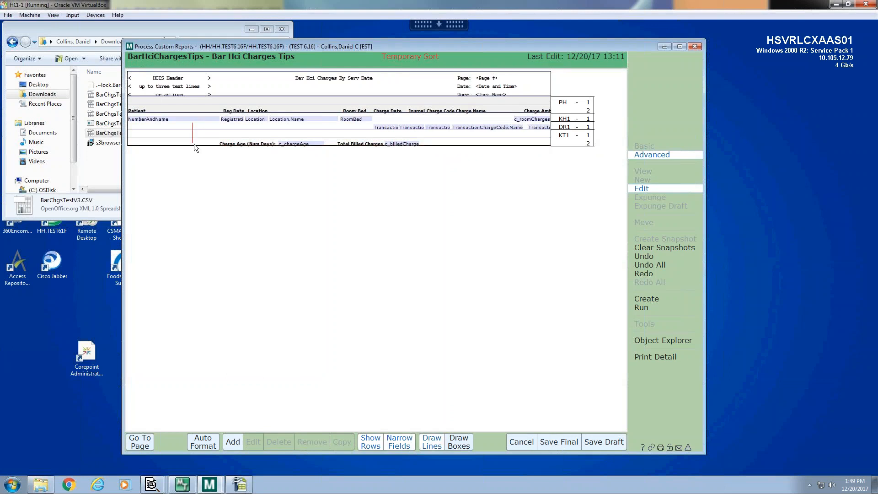
click(432, 442)
click(193, 133)
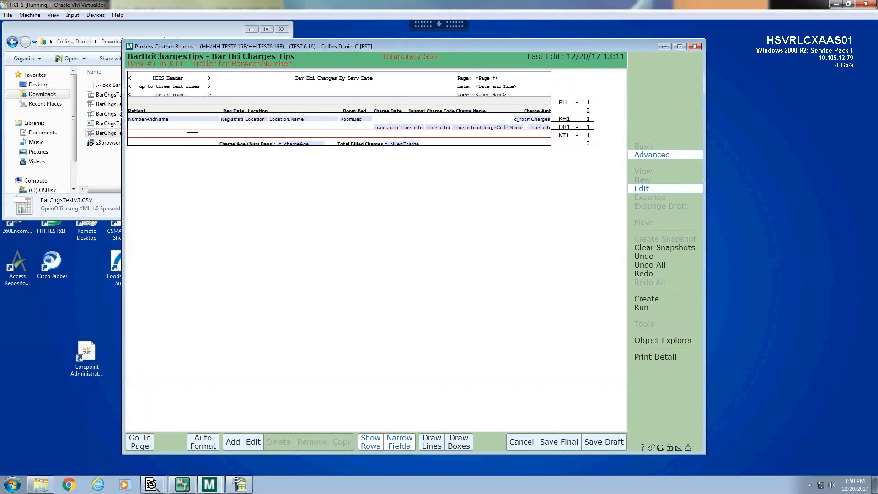
Select the vertical line and move it right to 2.21875 in.
click(193, 133)
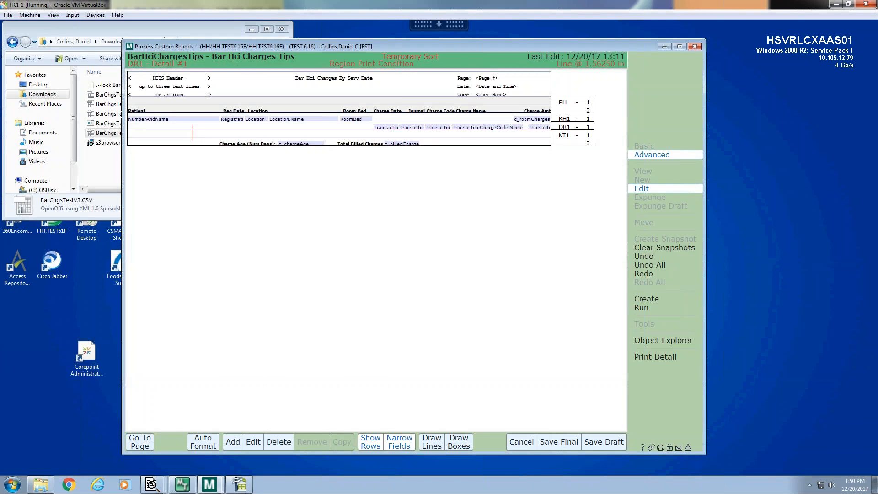
mouse_move(193, 133)
mouse_down()
mouse_move(223, 133)
mouse_move(198, 133)
mouse_move(205, 133)
mouse_up()
drag(216, 132, 220, 133)
Look at the vertical line's location and its upper and lower point settings, and close them without changes.
click(253, 442)
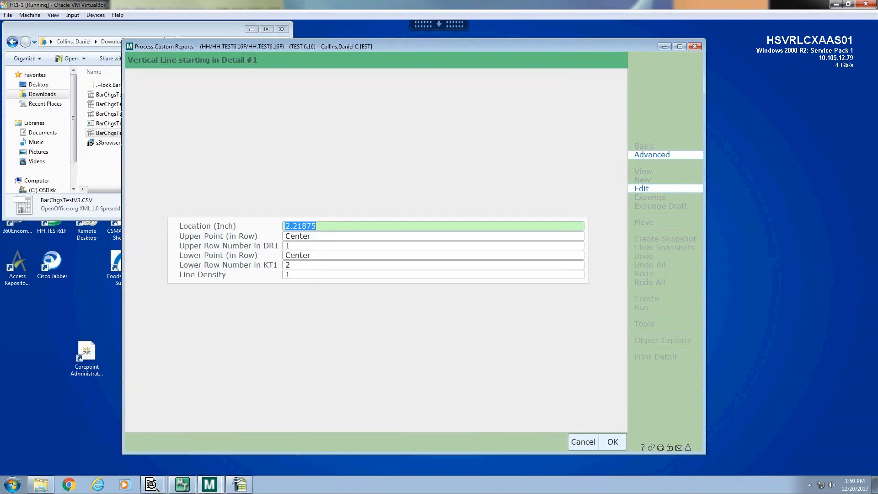
drag(320, 227, 273, 229)
click(309, 237)
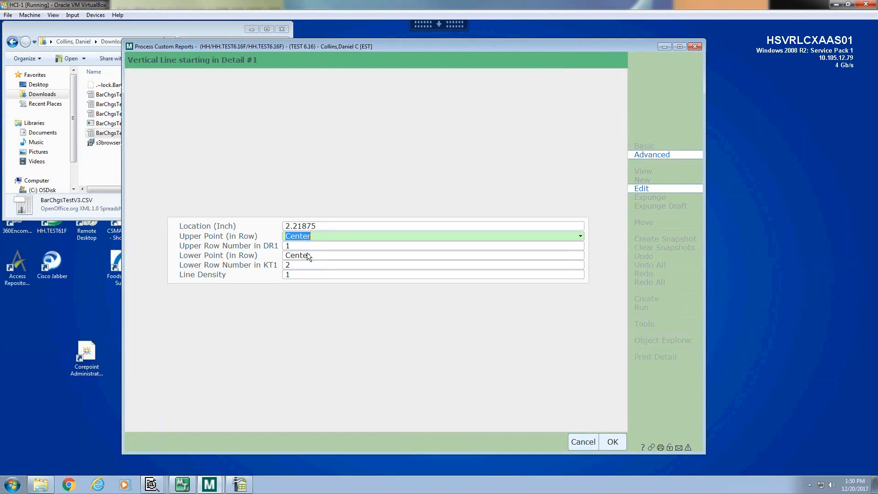
click(307, 256)
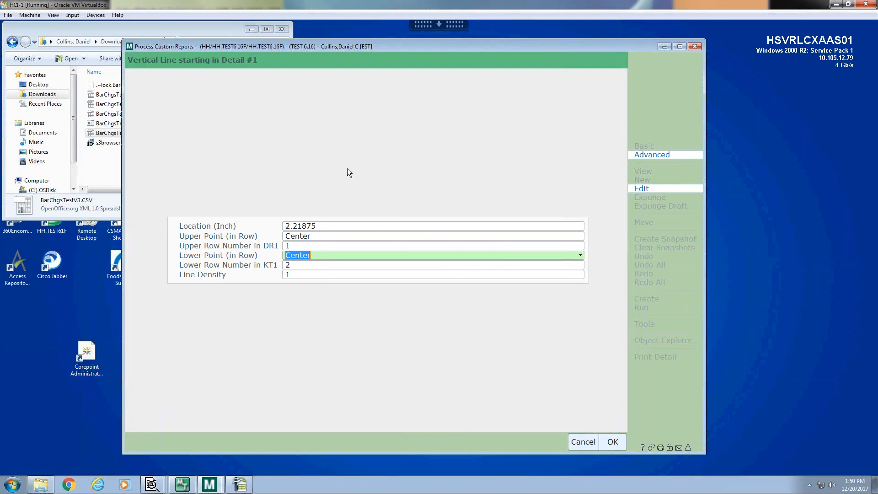
click(582, 442)
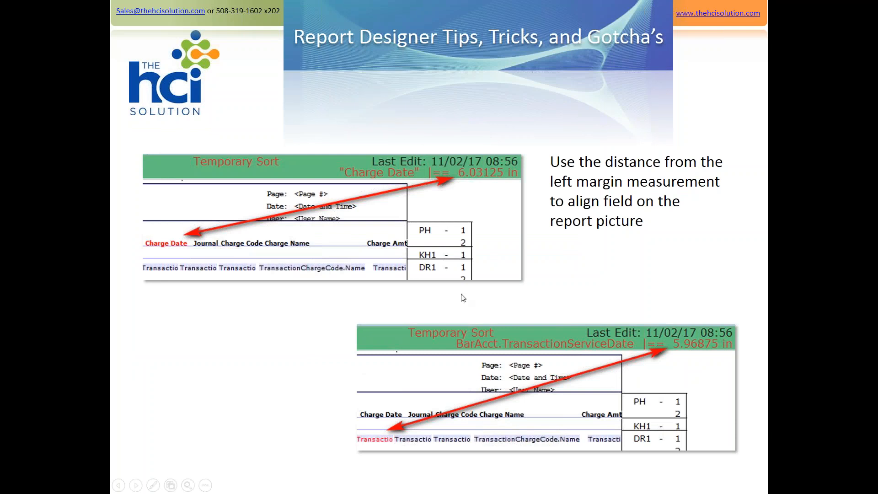
click(198, 284)
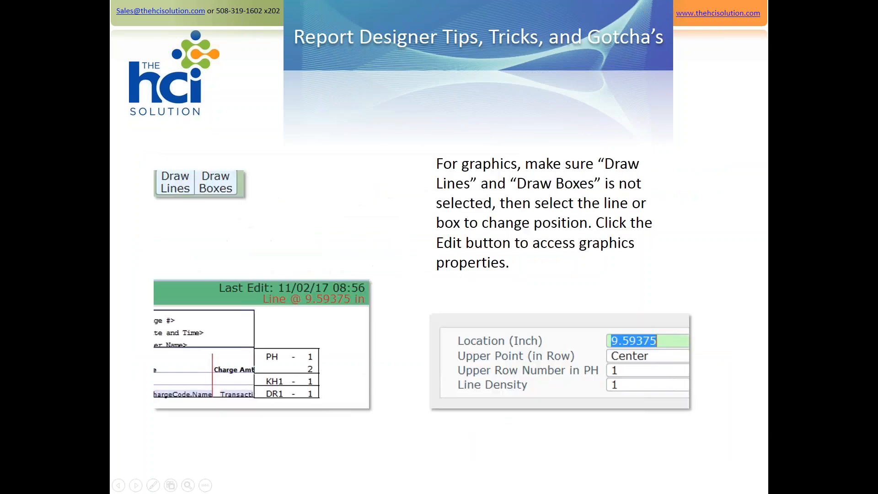